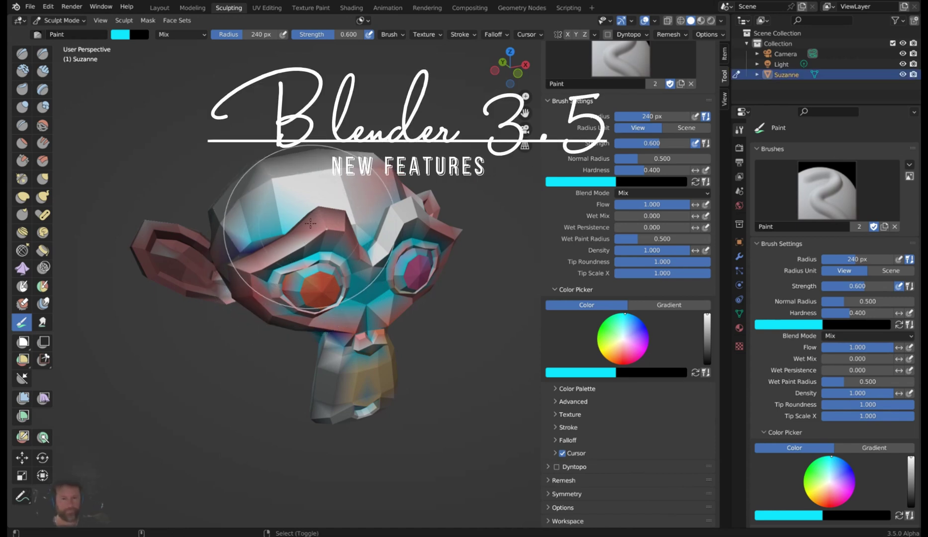
# Dismiss the startup splash screen to reach the default scene.
pyautogui.hotkey('shift', 'a')
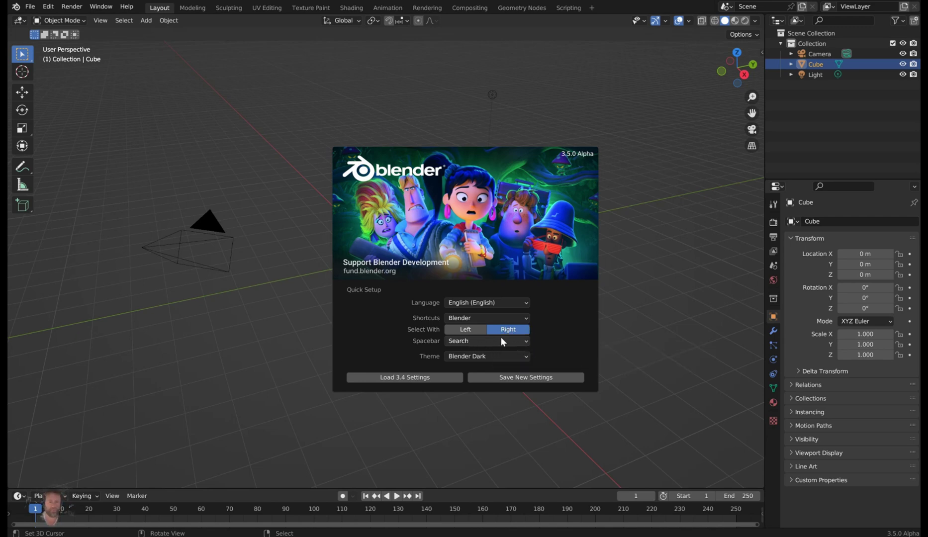
pyautogui.click(607, 269)
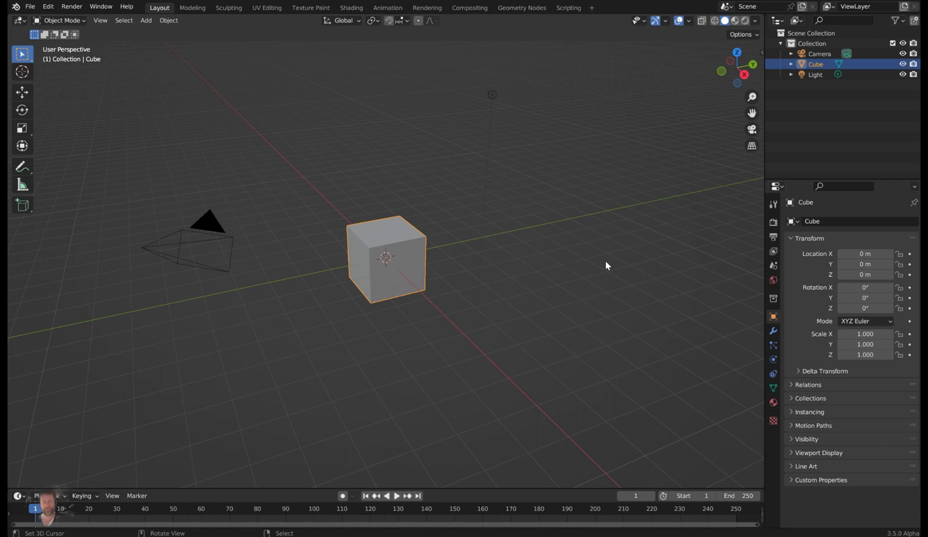
pyautogui.moveTo(519, 273)
pyautogui.mouseDown(button='middle')
pyautogui.moveTo(562, 250)
pyautogui.moveTo(537, 269)
pyautogui.mouseUp(button='middle')
pyautogui.scroll(1, 536, 269)
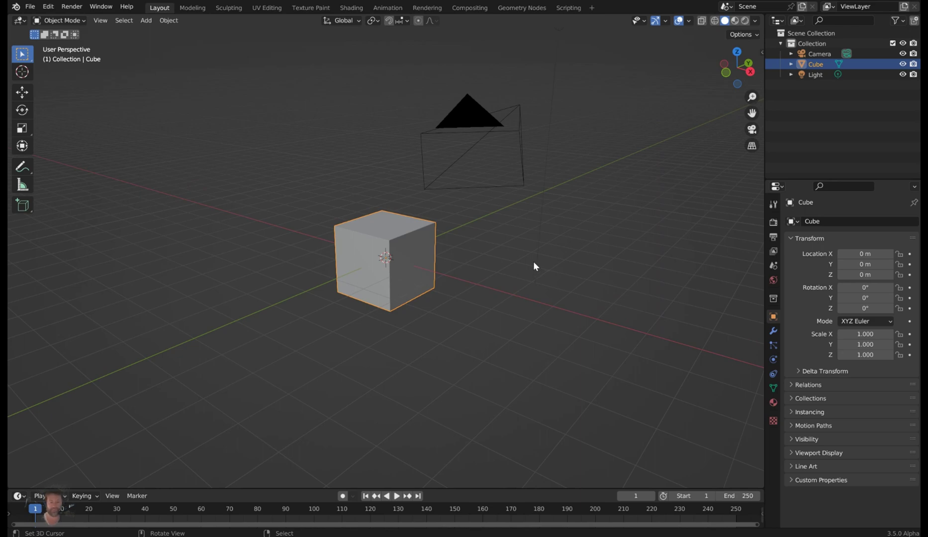
# Switch to the browser and check the Animation & Rigging, Modeling, and Render & Cycles sections of the Blender 3.5 release notes.
pyautogui.hotkey('alt', 'Tab')
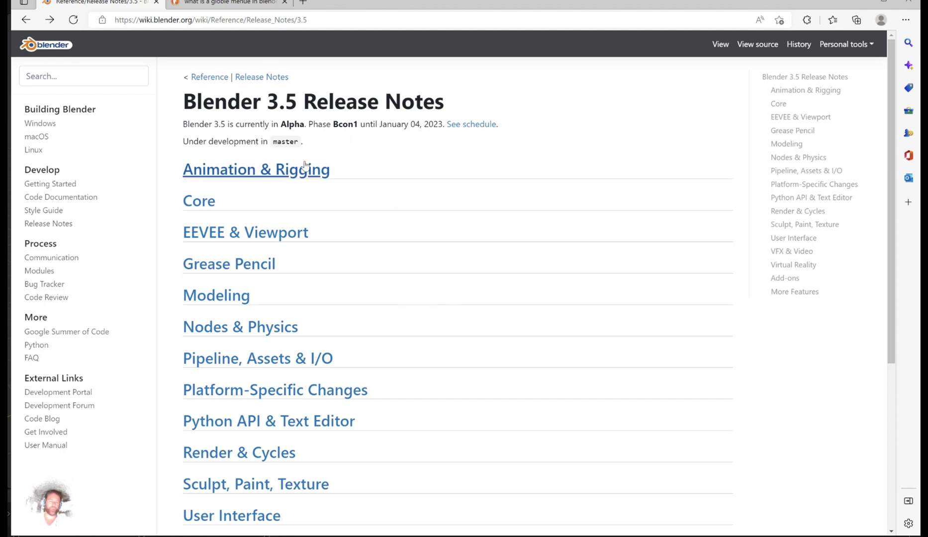
pyautogui.click(287, 171)
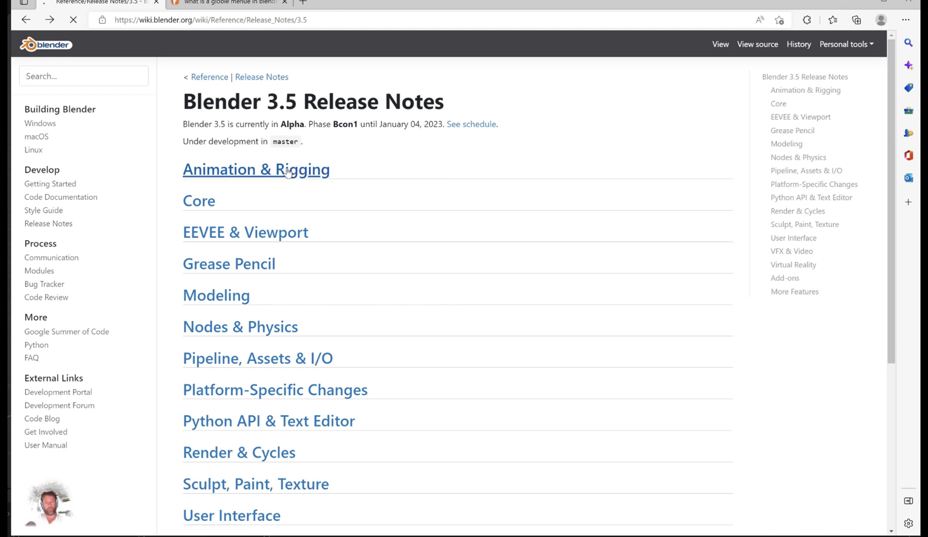
pyautogui.hotkey('alt', 'Left')
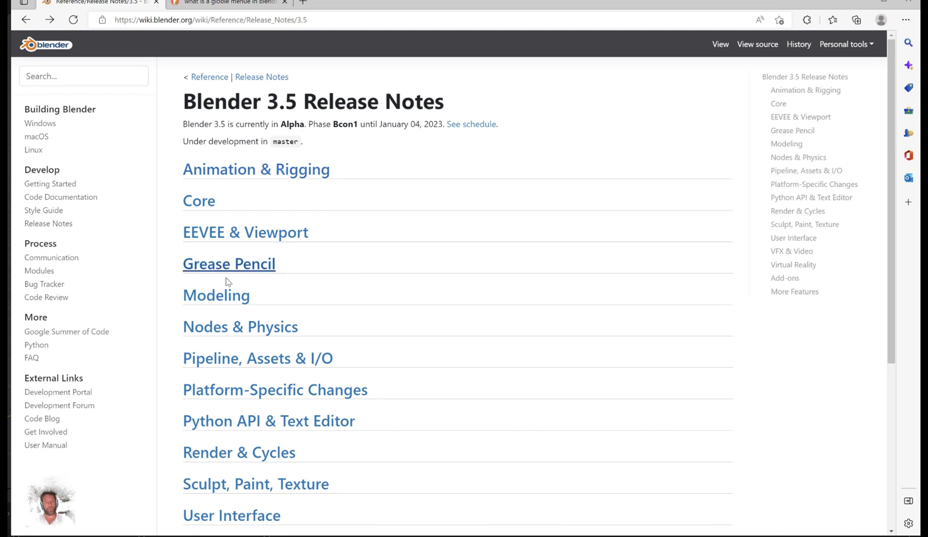
pyautogui.click(218, 295)
pyautogui.hotkey('alt', 'Left')
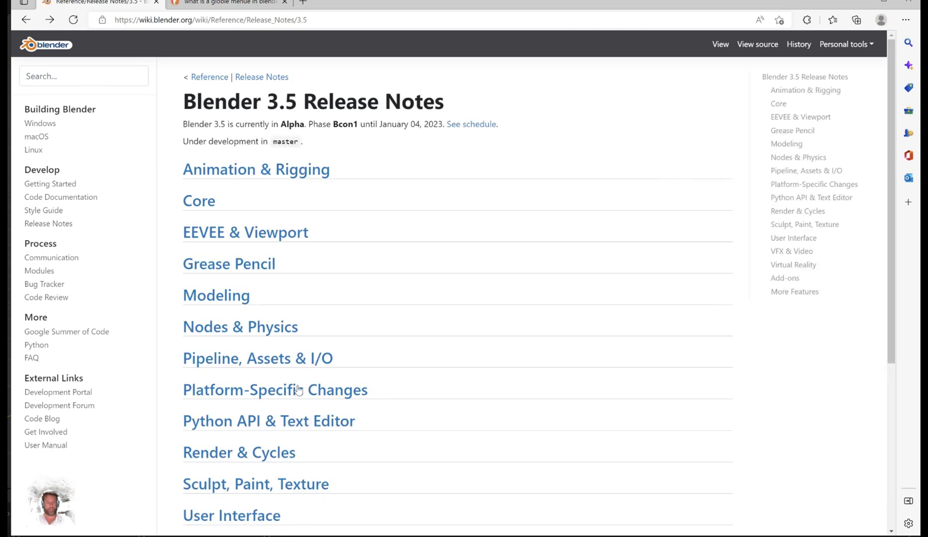
pyautogui.click(242, 453)
pyautogui.hotkey('alt', 'Left')
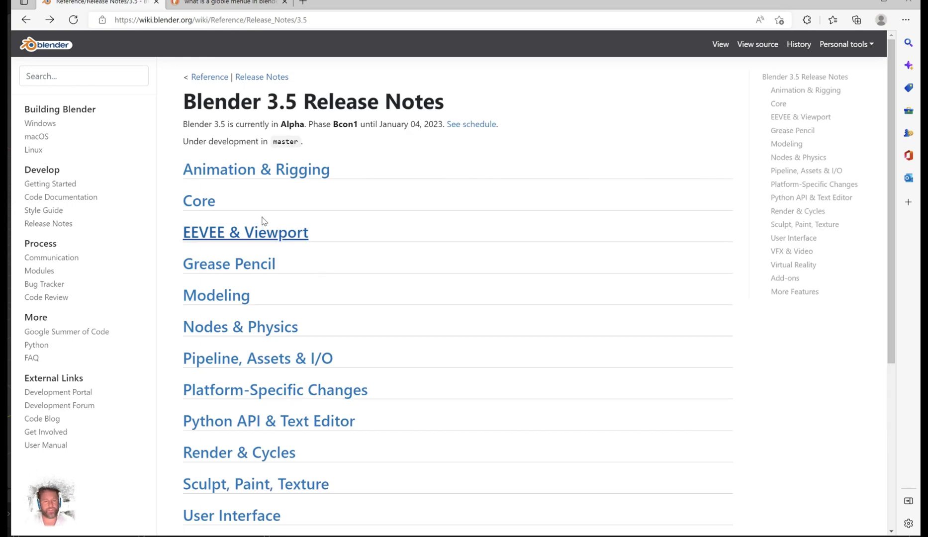
# Read the Grease Pencil, Python API & Text Editor, and Nodes & Physics release notes, returning to the overview after each.
pyautogui.click(237, 262)
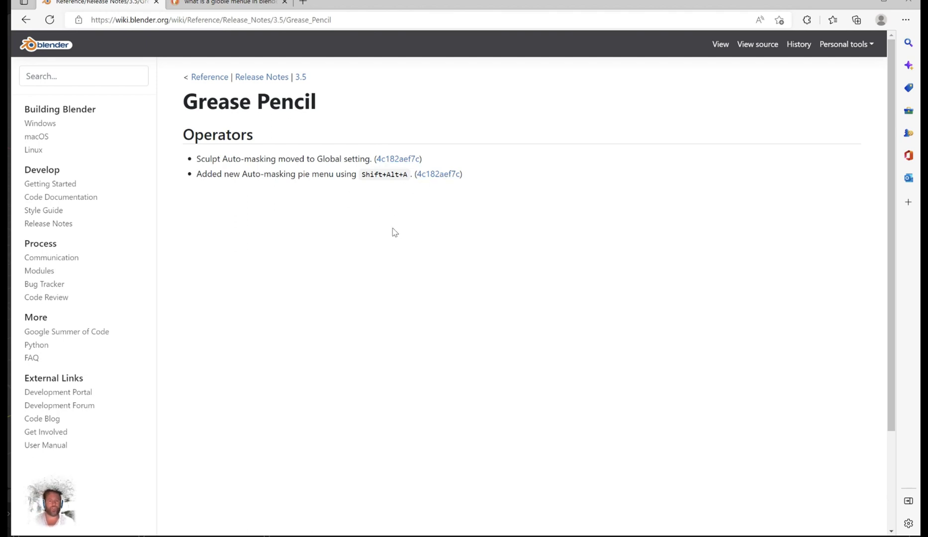
pyautogui.hotkey('alt', 'Left')
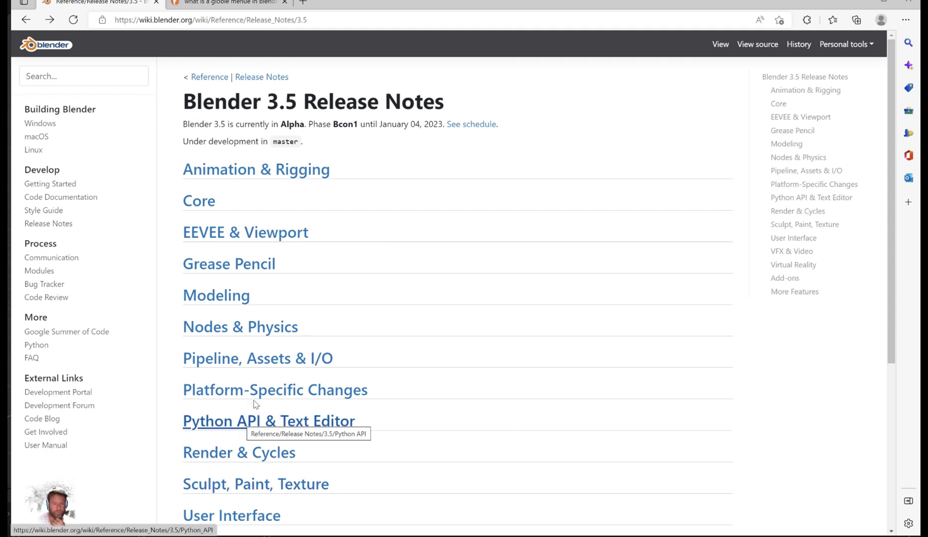
pyautogui.click(253, 420)
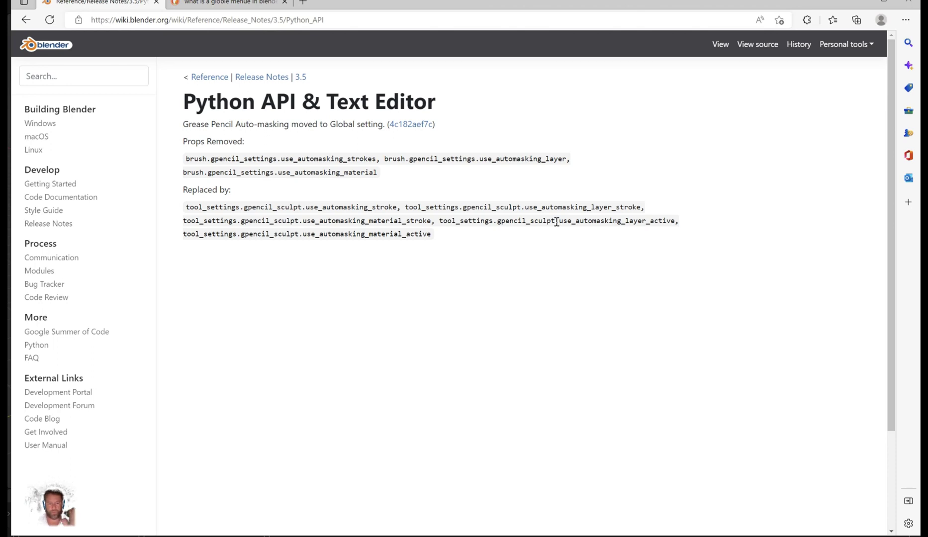
pyautogui.hotkey('alt', 'Left')
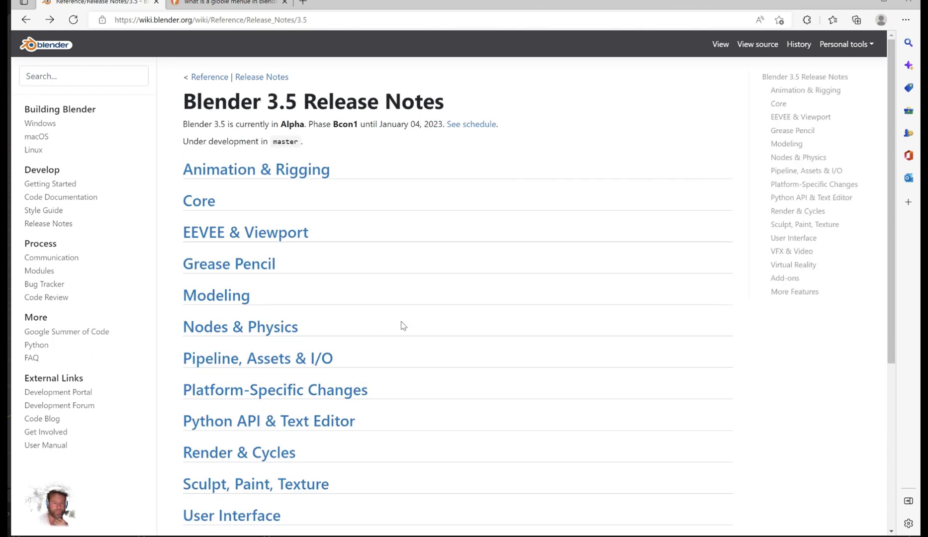
pyautogui.click(277, 324)
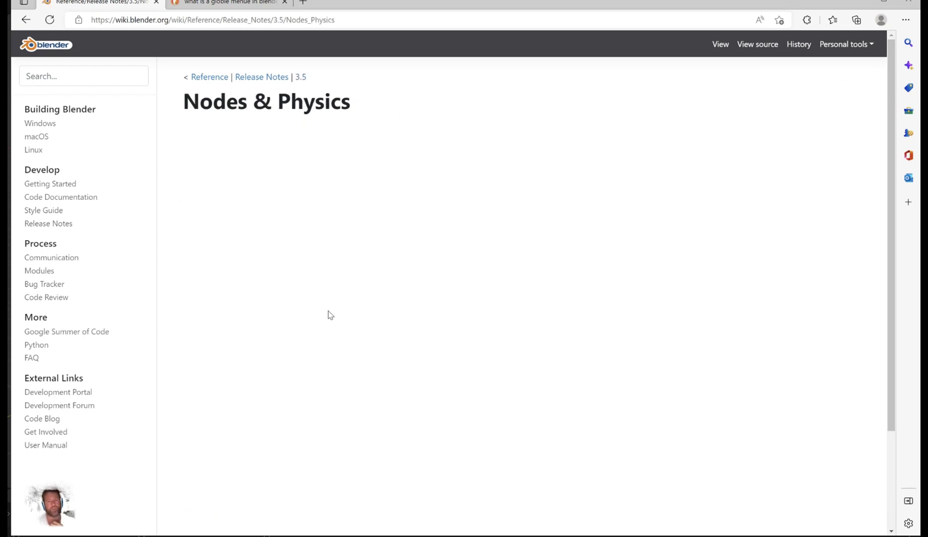
pyautogui.hotkey('alt', 'Left')
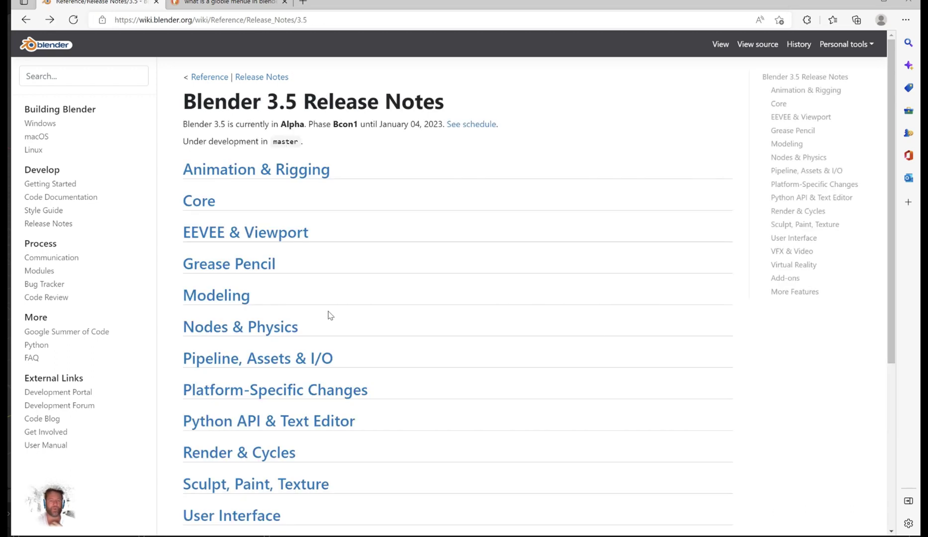
# Check the Virtual Reality section of the release notes and return to the overview.
pyautogui.scroll(-5, 313, 343)
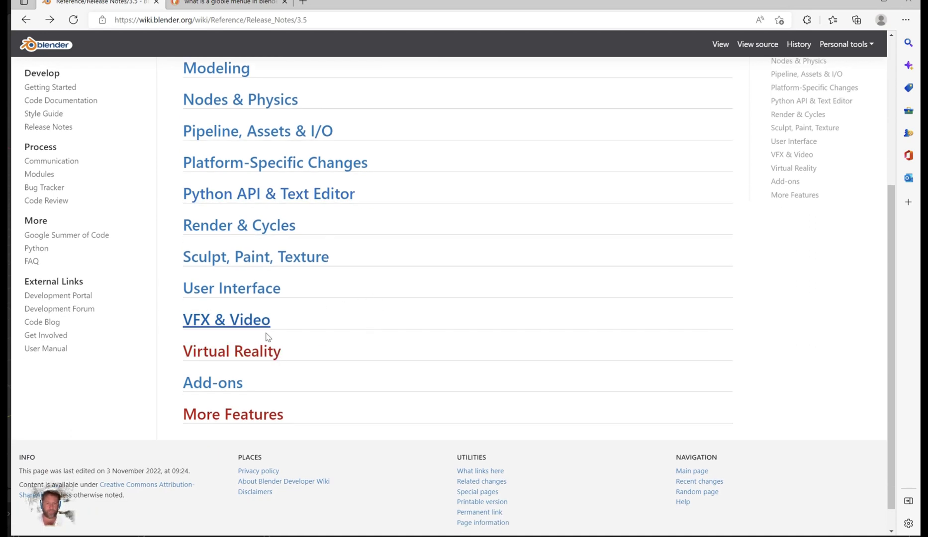
pyautogui.click(252, 351)
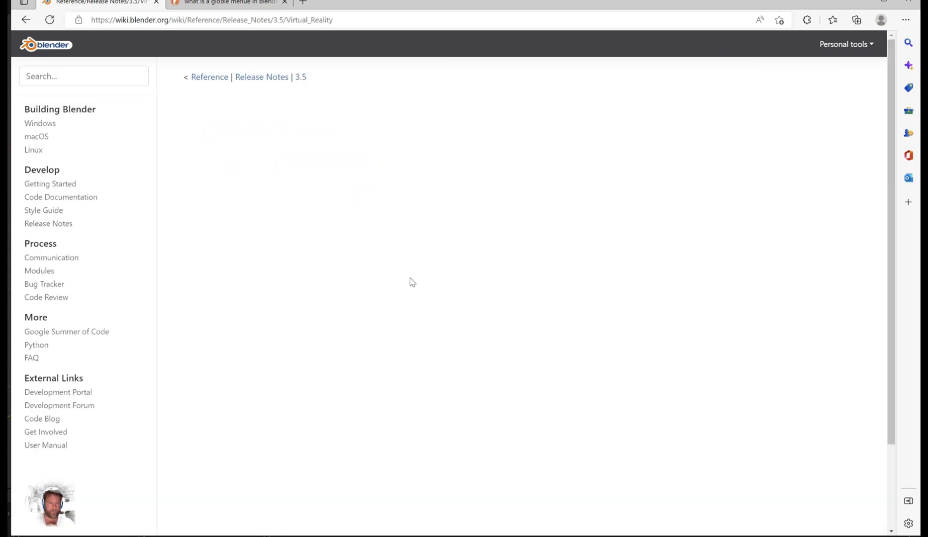
pyautogui.hotkey('alt', 'Left')
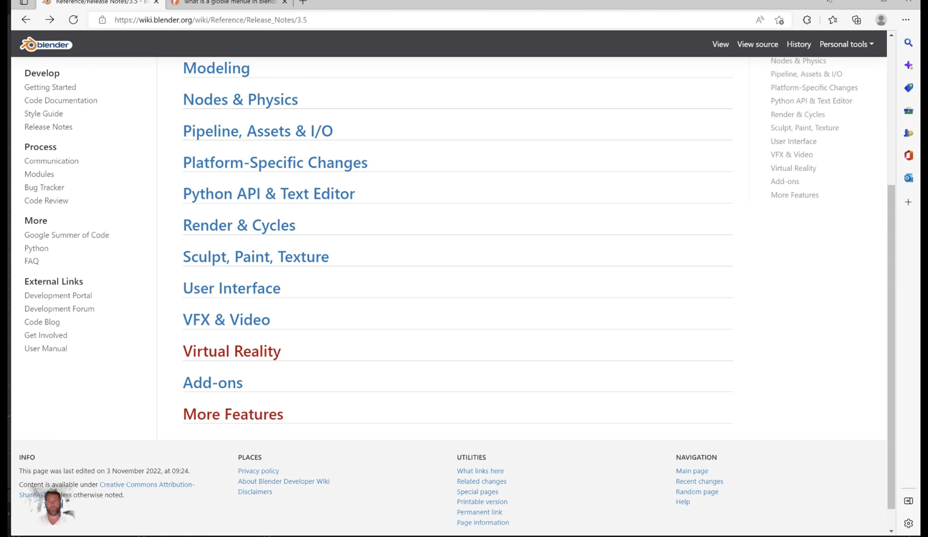
pyautogui.scroll(5, 560, 170)
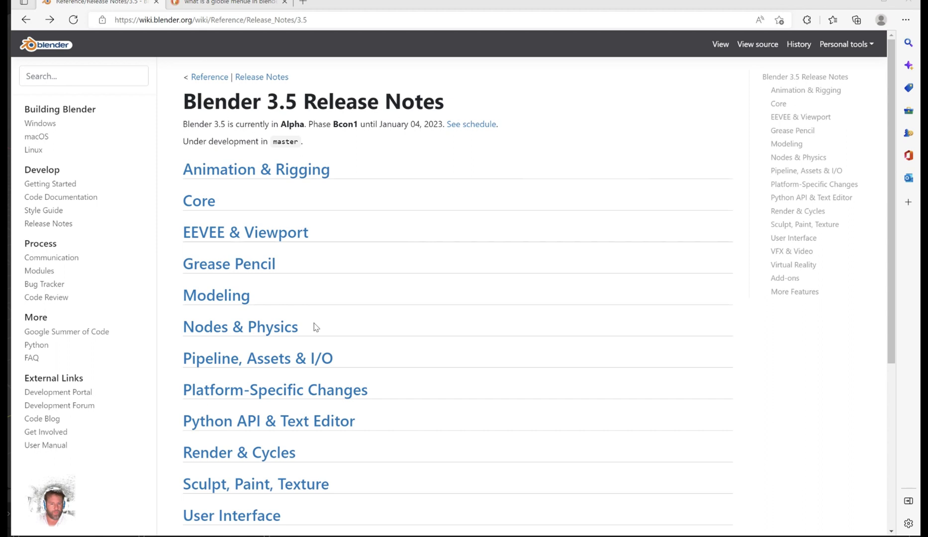
# Look through the Platform-Specific Changes and Python API & Text Editor notes, then read the Pipeline, Assets & I/O page.
pyautogui.click(218, 388)
pyautogui.hotkey('alt', 'Left')
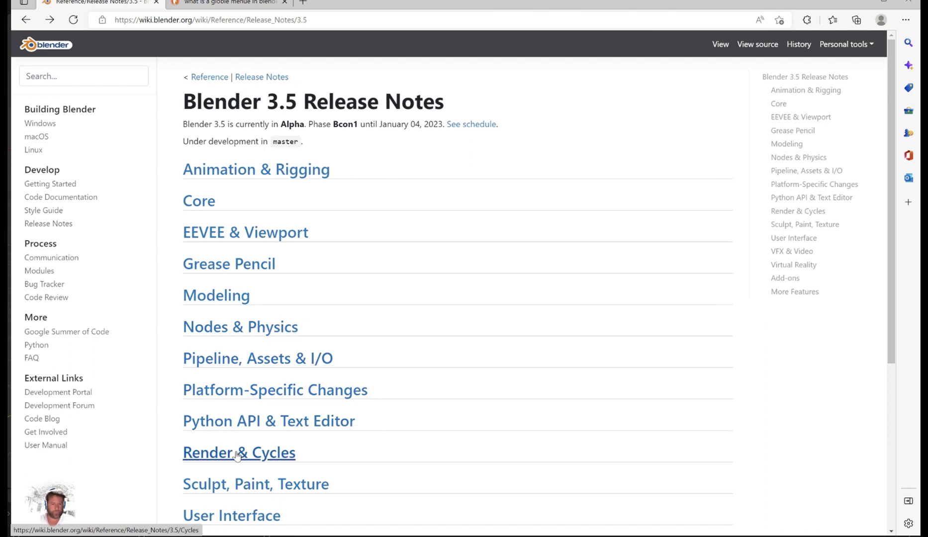
pyautogui.click(243, 484)
pyautogui.hotkey('alt', 'Left')
pyautogui.hotkey('alt', 'Right')
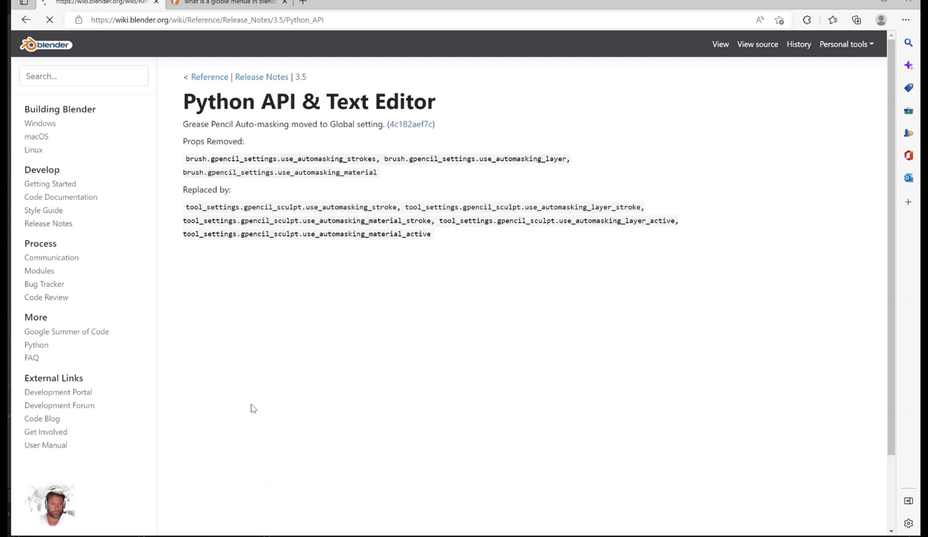
pyautogui.hotkey('alt', 'Left')
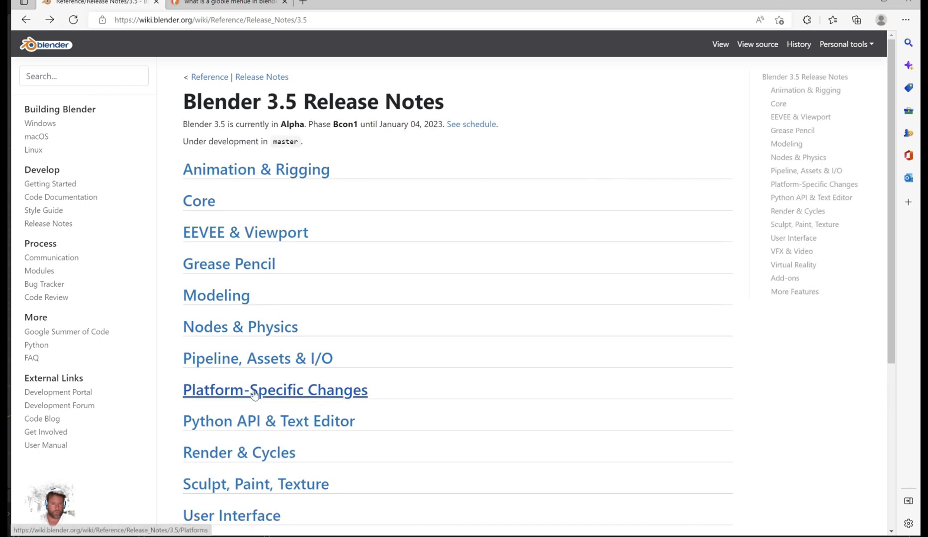
pyautogui.click(254, 396)
pyautogui.hotkey('alt', 'Left')
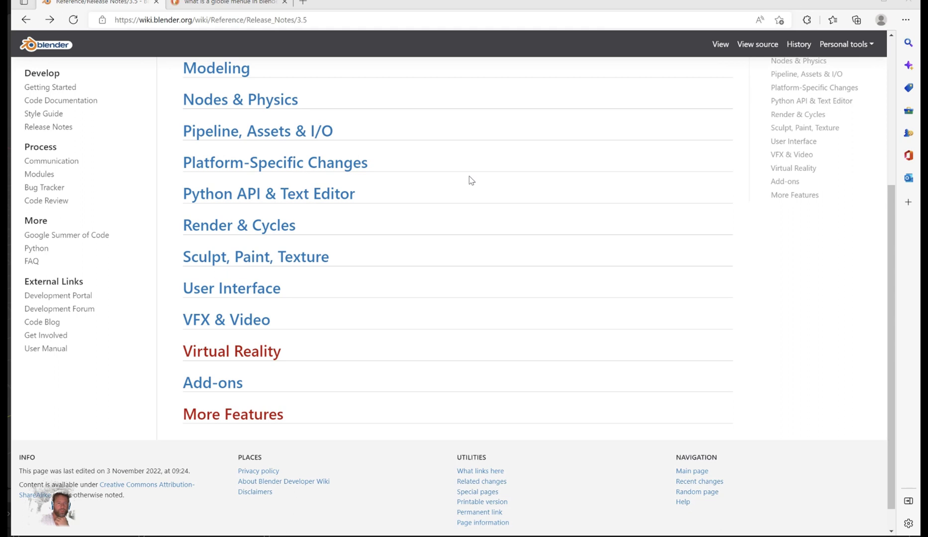
pyautogui.scroll(2, 475, 178)
pyautogui.click(307, 208)
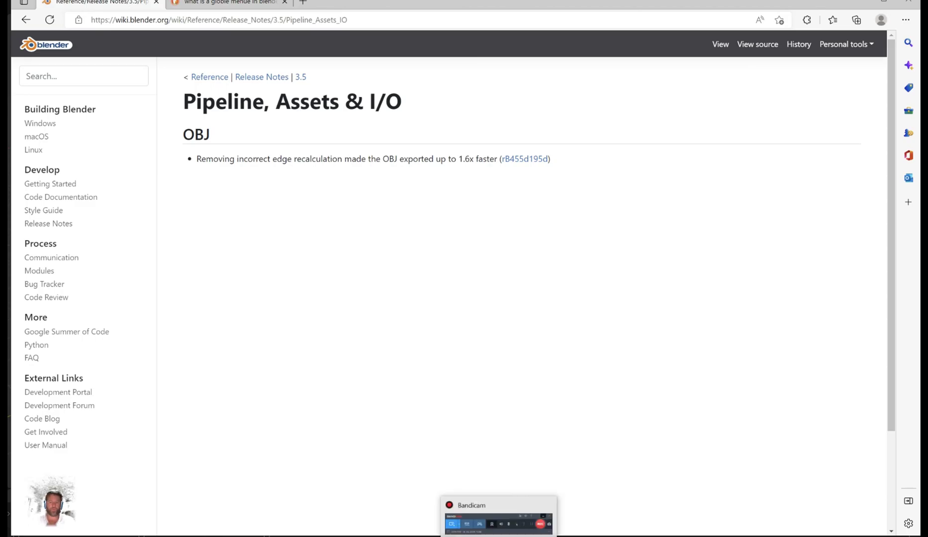
# Switch back to Blender and delete the default cube.
pyautogui.click(448, 503)
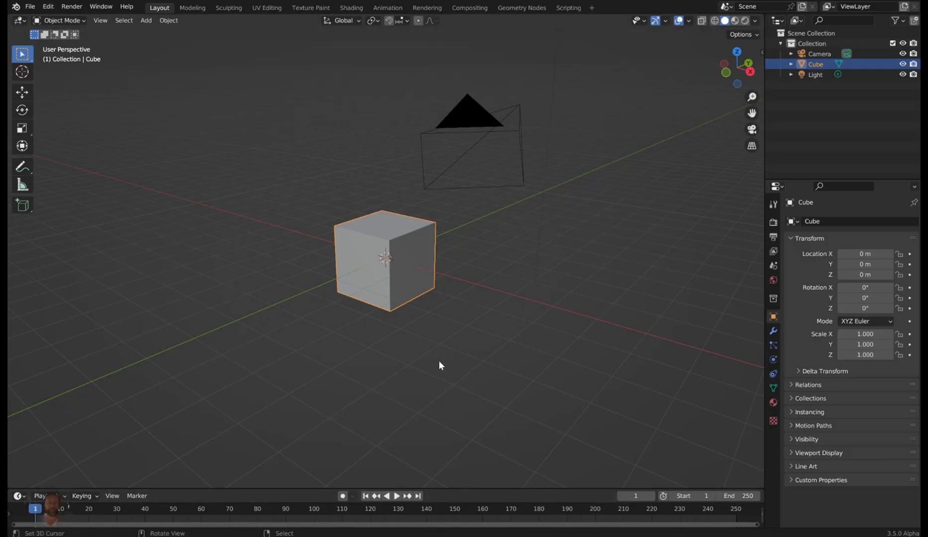
pyautogui.moveTo(480, 172); pyautogui.dragTo(452, 192, button='middle')
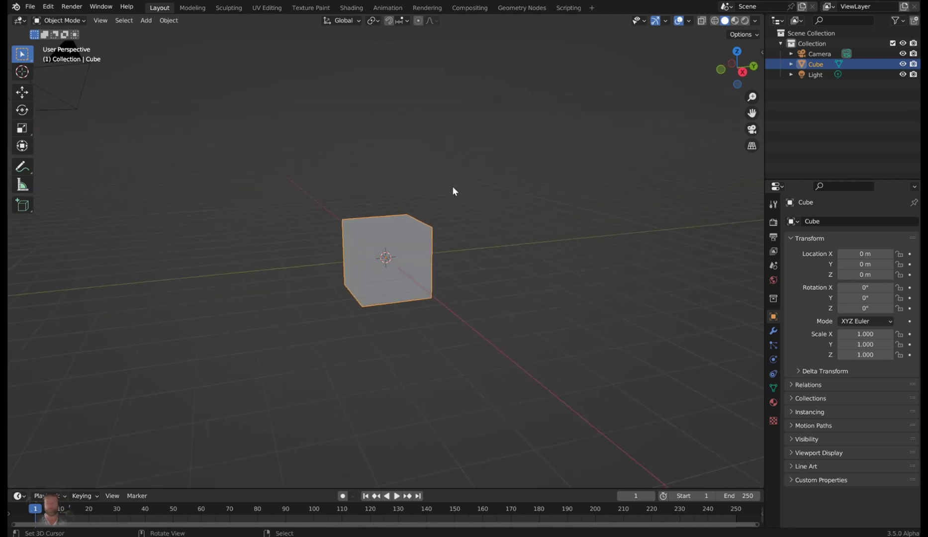
pyautogui.press('Delete')
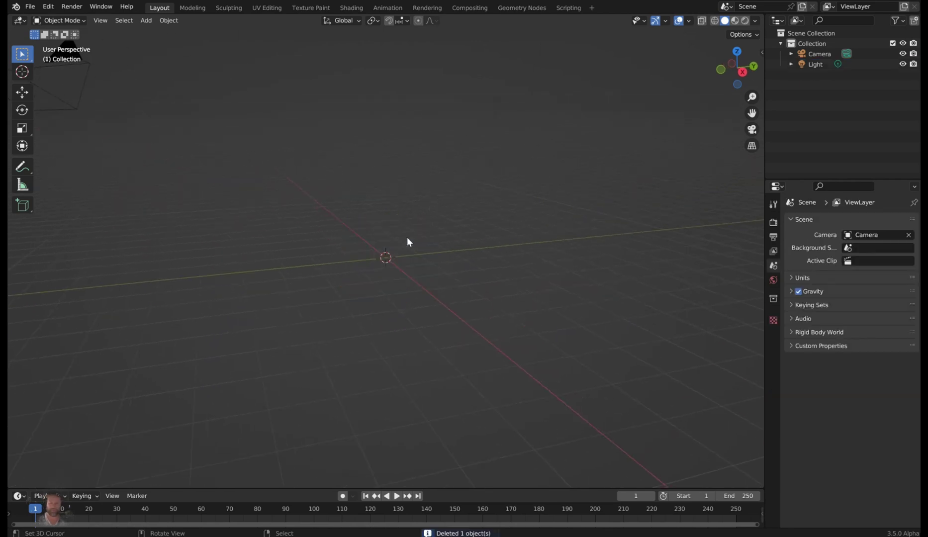
# Add a Monkey mesh to the scene.
pyautogui.hotkey('shift', 'a')
pyautogui.moveTo(411, 240)
pyautogui.hotkey('shift', 'a')
pyautogui.moveTo(386, 77)
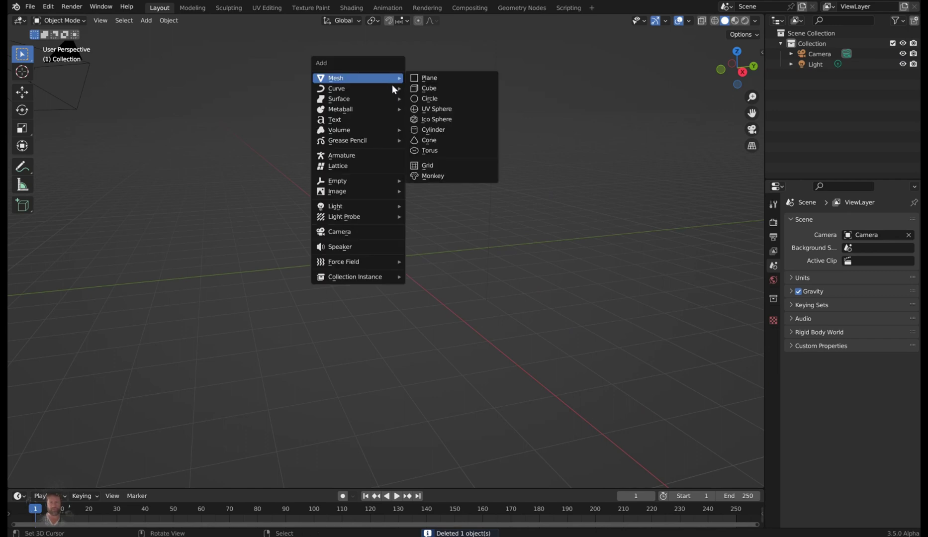
pyautogui.click(438, 175)
# Find the shade operators with the search term "shade" and apply Shade Smooth to the monkey head.
pyautogui.moveTo(414, 192); pyautogui.dragTo(460, 186, button='middle')
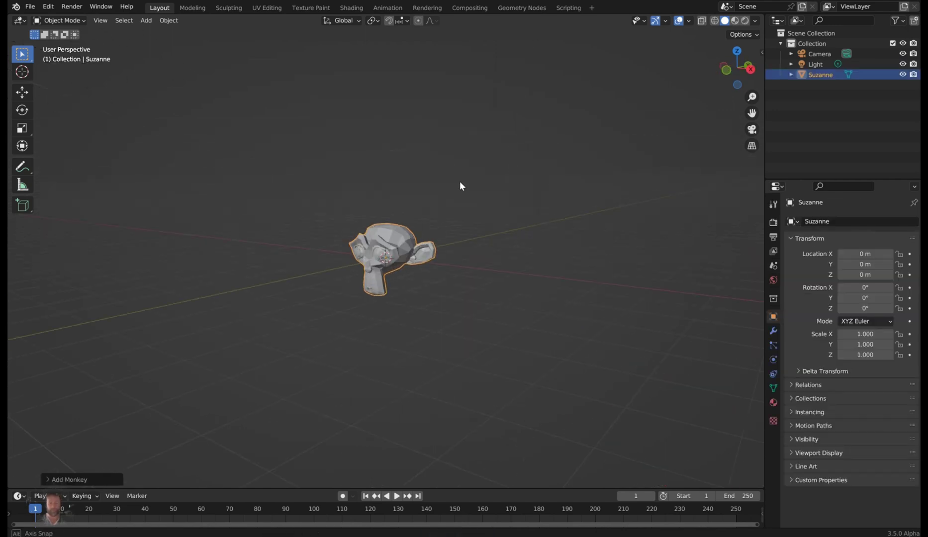
pyautogui.press('F3')
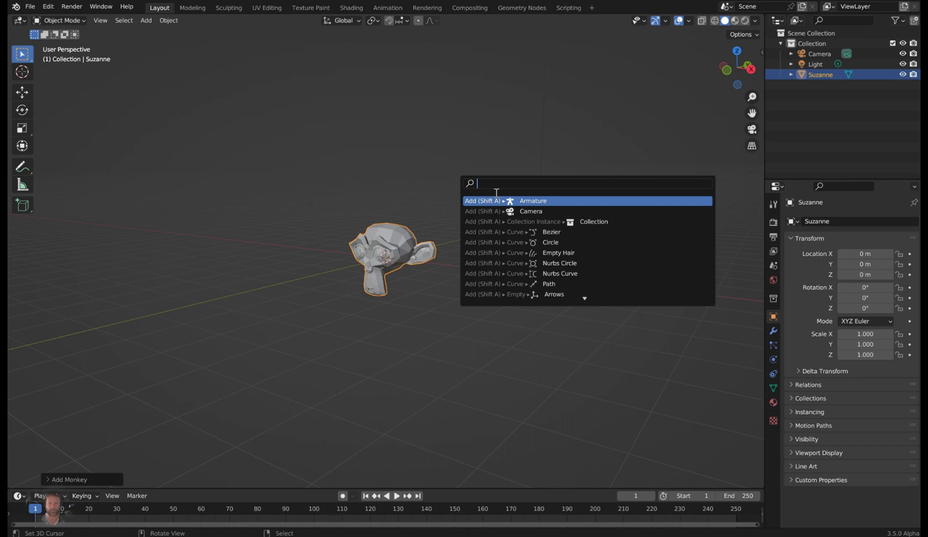
pyautogui.write('shade')
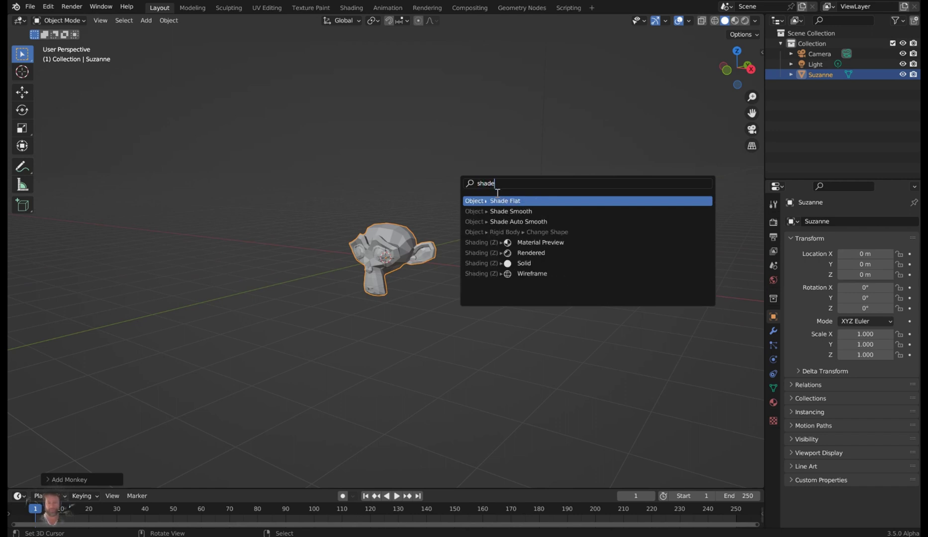
pyautogui.click(509, 211)
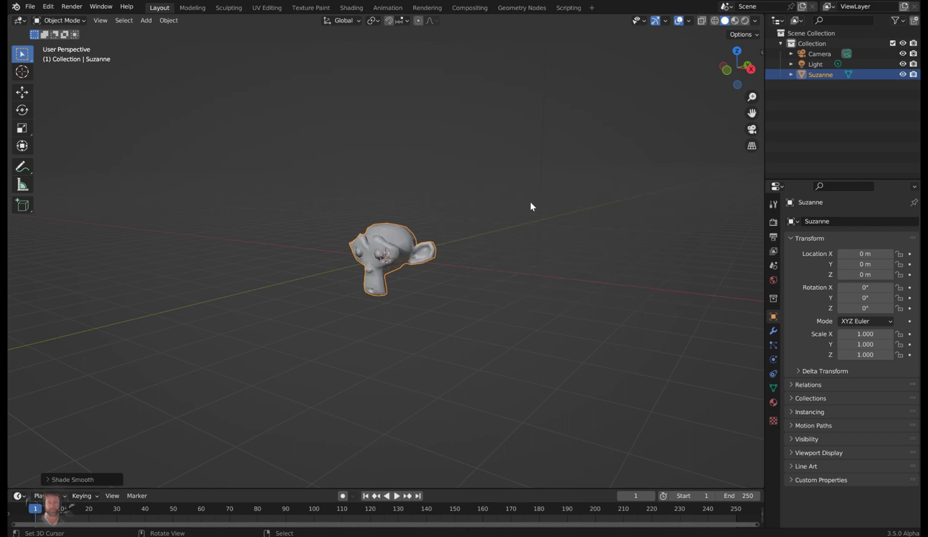
# Add a Subdivision Surface modifier to the monkey head and set both its viewport and render levels to 1.
pyautogui.moveTo(530, 203); pyautogui.dragTo(538, 245, button='middle')
pyautogui.scroll(6, 533, 238)
pyautogui.press('KP_1')
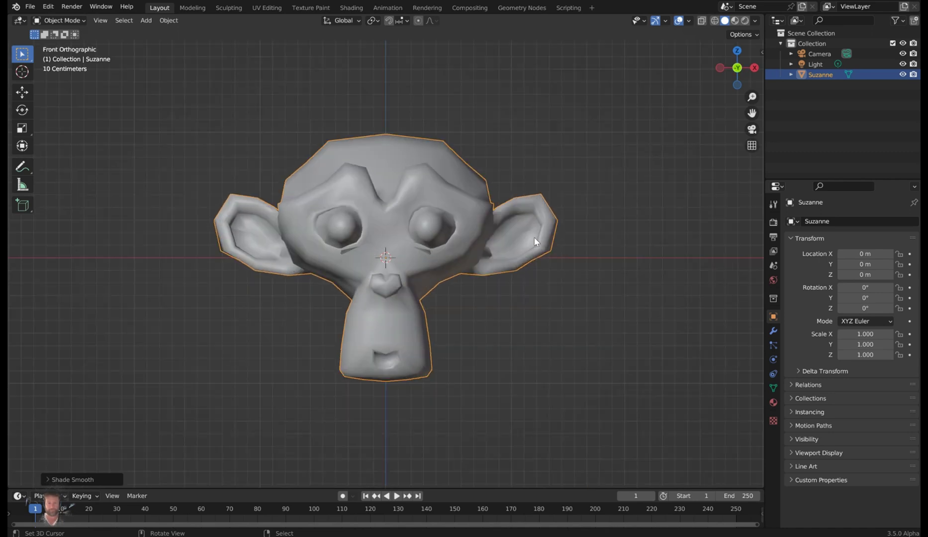
pyautogui.keyDown('shift'); pyautogui.moveTo(578, 220); pyautogui.dragTo(442, 213, button='middle'); pyautogui.keyUp('shift')
pyautogui.scroll(3, 442, 215)
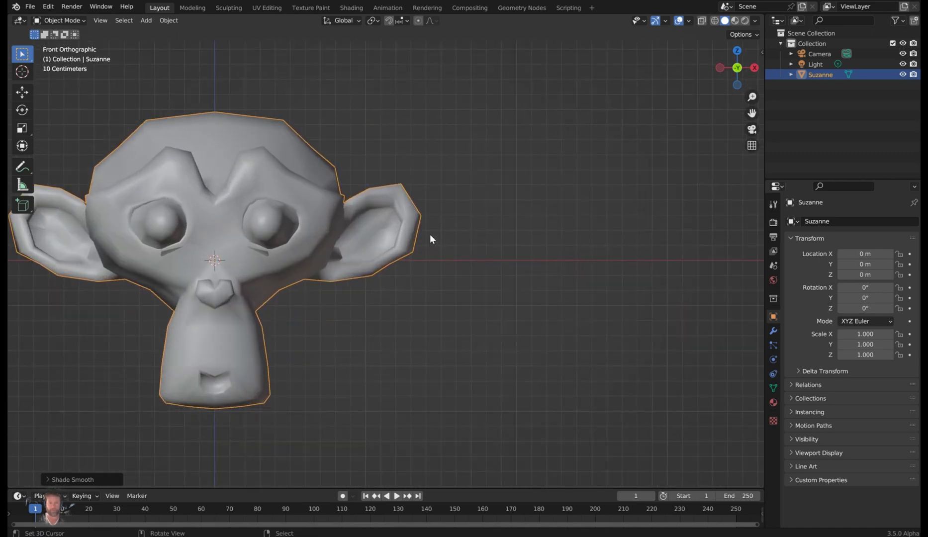
pyautogui.click(773, 331)
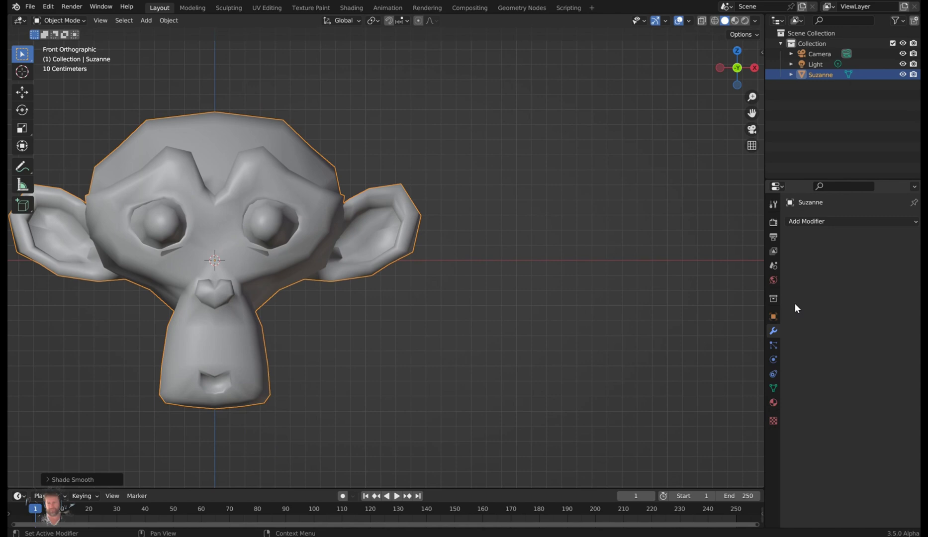
pyautogui.click(851, 221)
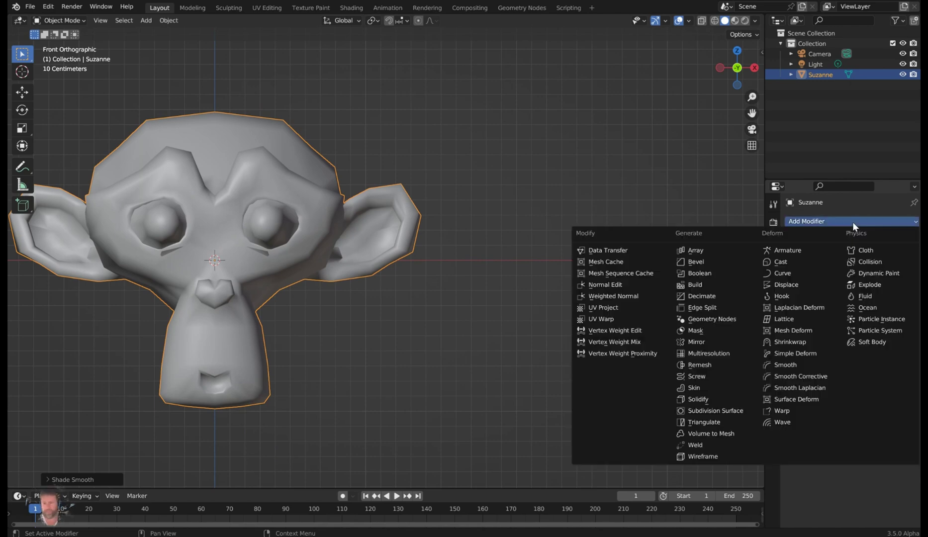
pyautogui.click(733, 411)
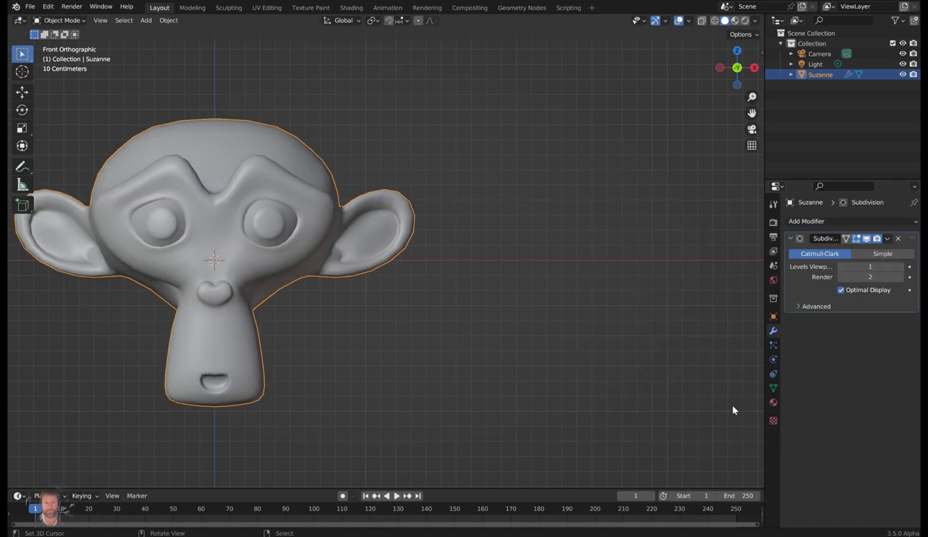
pyautogui.click(902, 267)
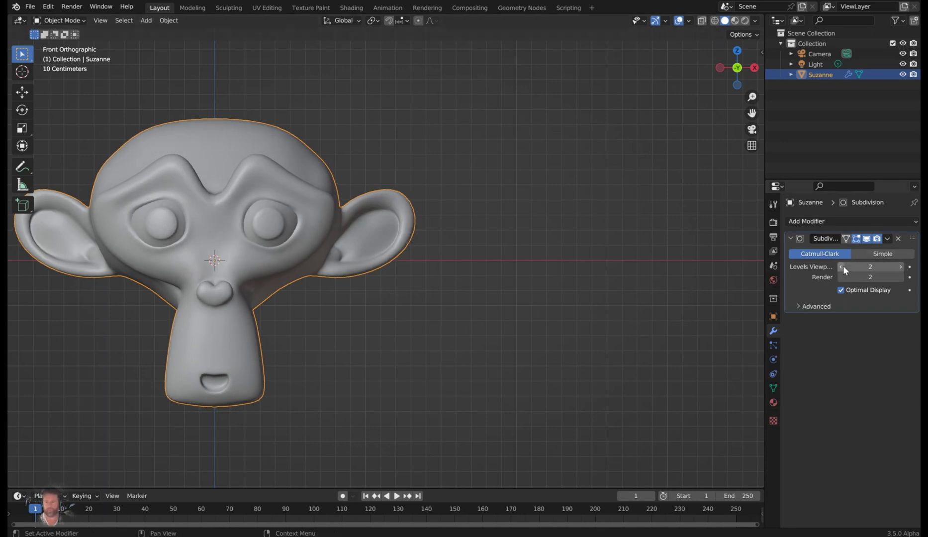
pyautogui.moveTo(843, 266); pyautogui.dragTo(843, 273)
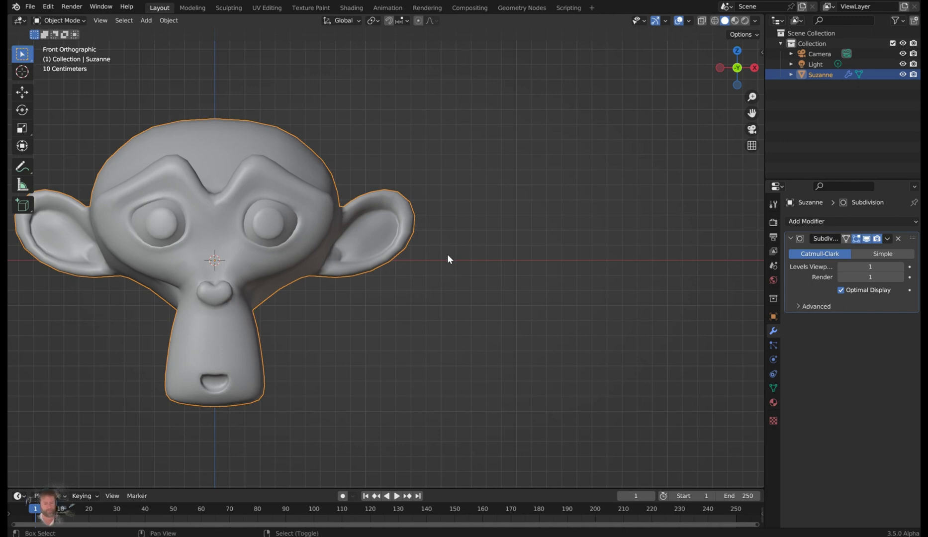
# Bake the subdivision into the monkey head by applying Visual Geometry to Mesh.
pyautogui.hotkey('shift', 'a')
pyautogui.press('Escape')
pyautogui.hotkey('ctrl', 'a')
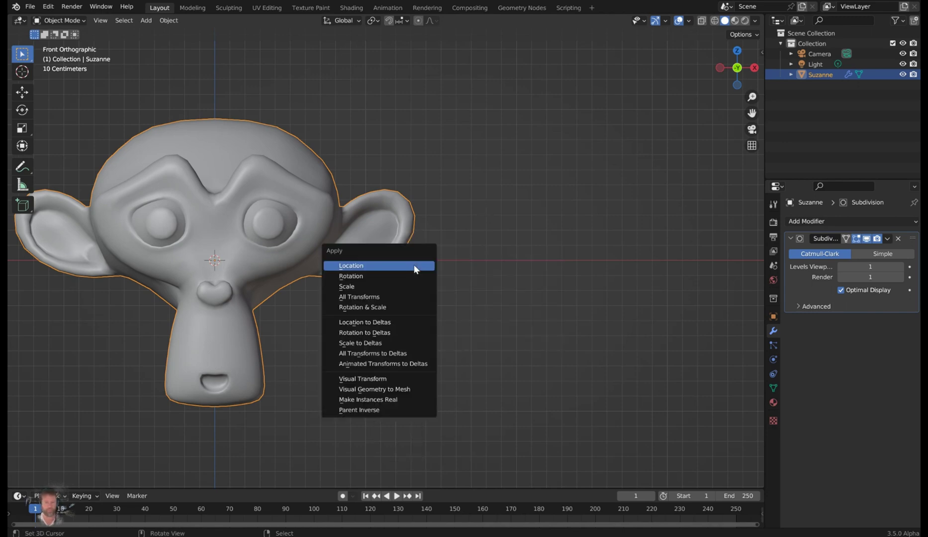
pyautogui.click(369, 389)
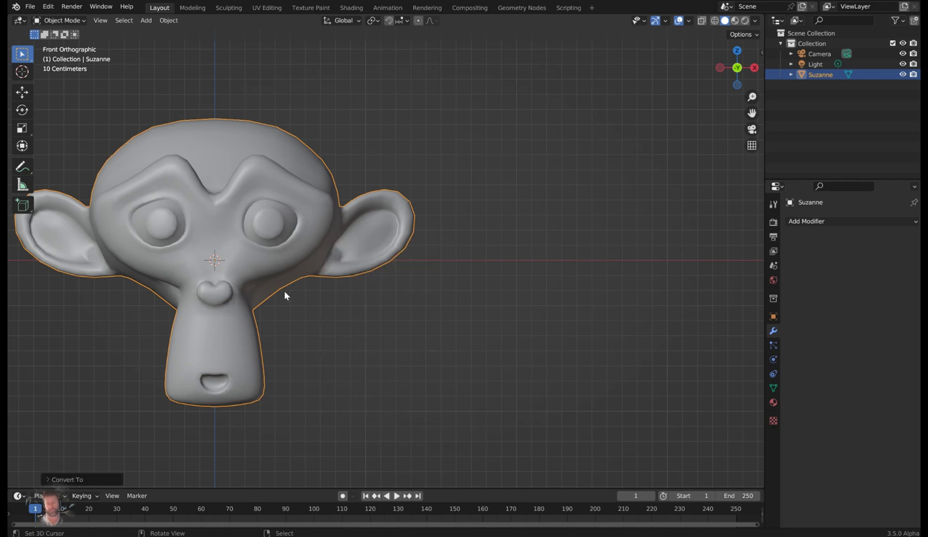
# Switch to the Sculpting workspace and frame the monkey head from the front.
pyautogui.moveTo(285, 296)
pyautogui.keyDown('shift'); pyautogui.mouseDown(button='middle')
pyautogui.moveTo(309, 301)
pyautogui.moveTo(288, 301)
pyautogui.moveTo(298, 294)
pyautogui.mouseUp(button='middle'); pyautogui.keyUp('shift')
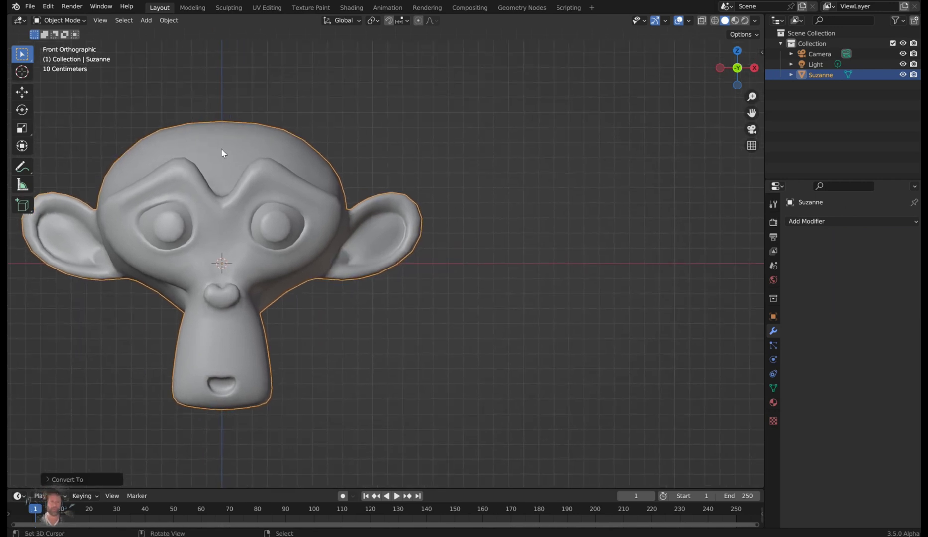
pyautogui.click(228, 6)
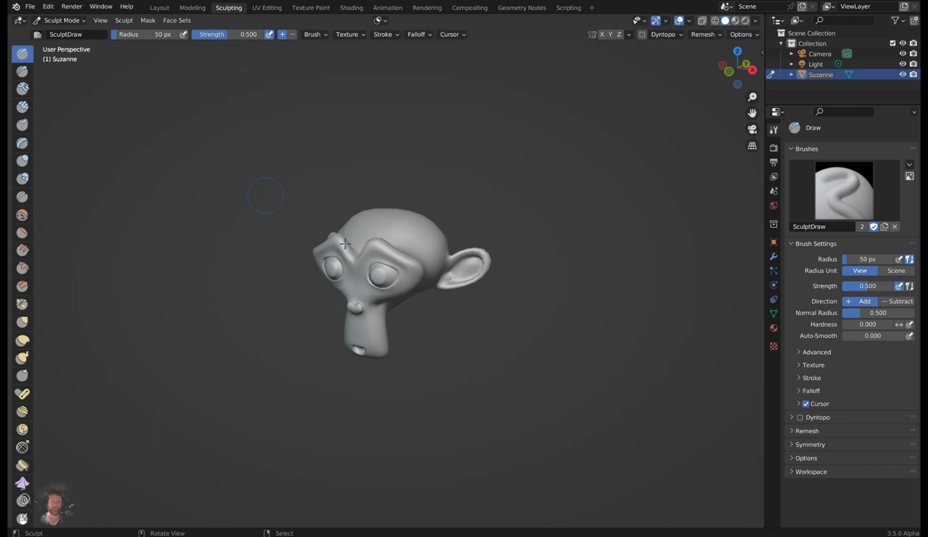
pyautogui.moveTo(392, 267); pyautogui.dragTo(304, 250, button='middle')
pyautogui.scroll(3, 304, 250)
pyautogui.scroll(-3, 248, 224)
pyautogui.scroll(3, 149, 159)
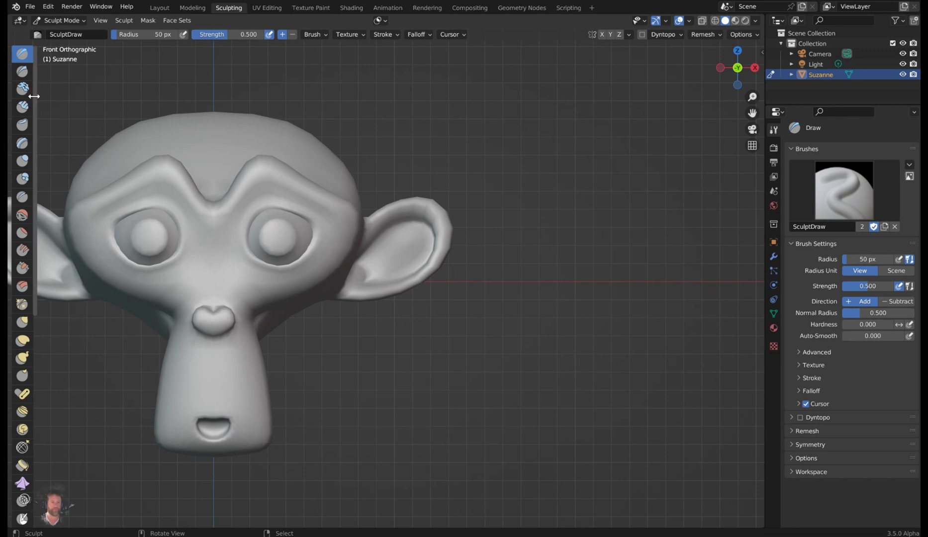
# Widen the sculpt tool shelf to two columns of brushes and activate the Paint brush.
pyautogui.moveTo(34, 96); pyautogui.dragTo(52, 97)
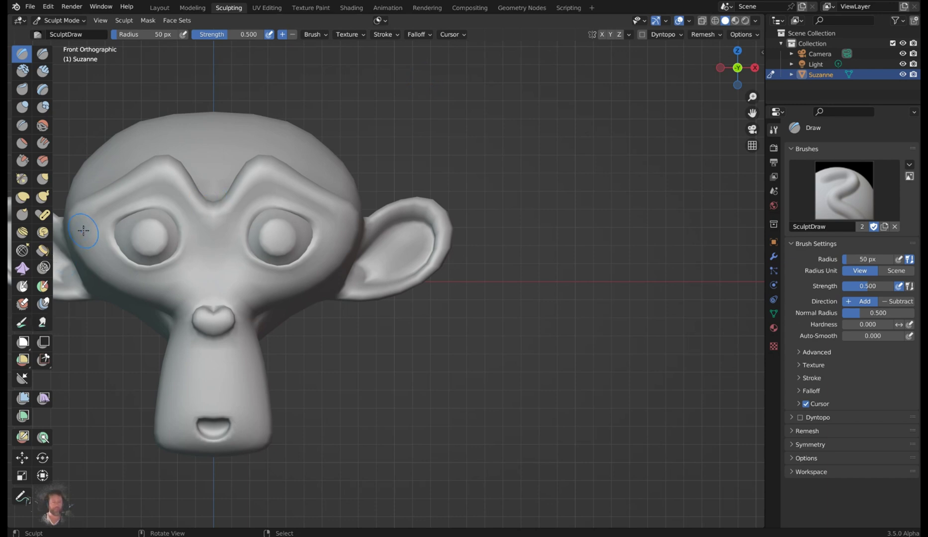
pyautogui.moveTo(54, 213); pyautogui.dragTo(96, 216)
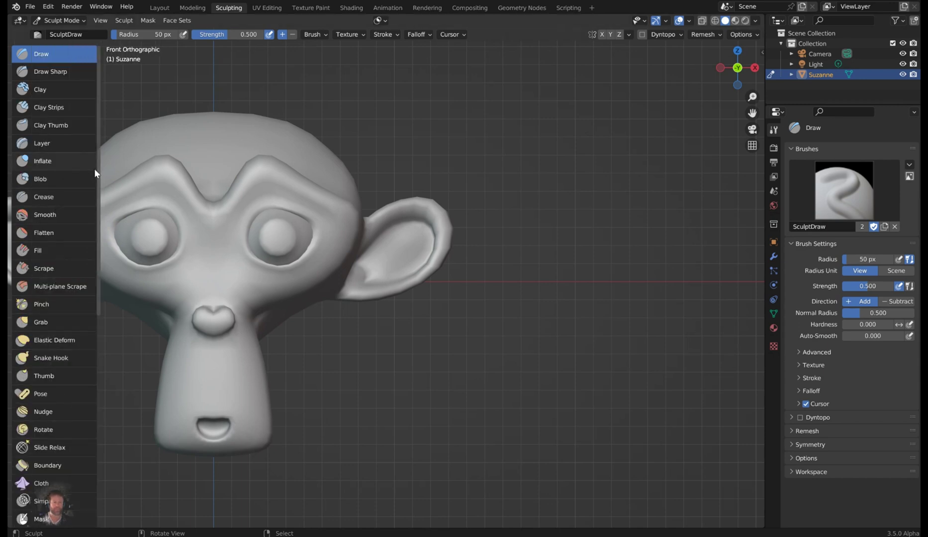
pyautogui.moveTo(98, 170); pyautogui.dragTo(58, 171)
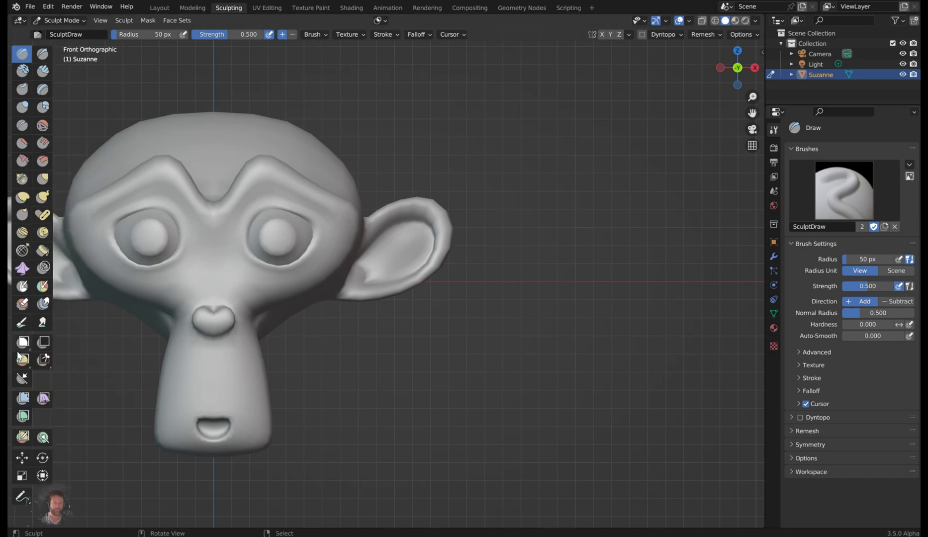
pyautogui.click(23, 323)
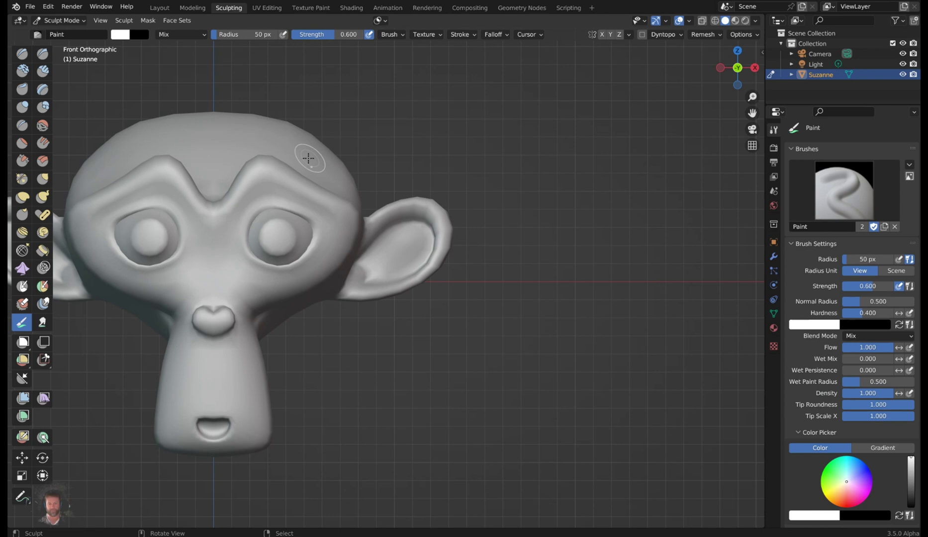
# Switch the monkey head to Vertex Paint mode and show the Draw brush settings in a widened sidebar.
pyautogui.scroll(3, 370, 147)
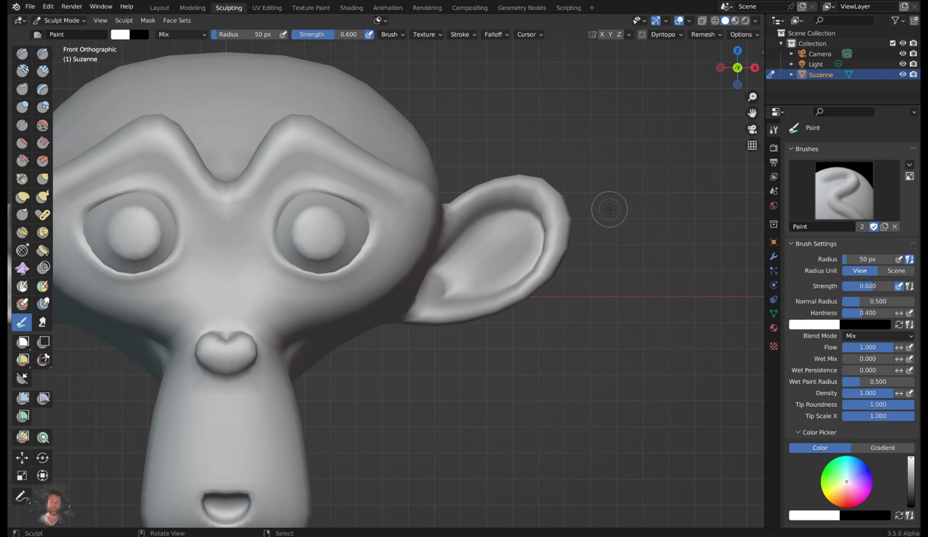
pyautogui.press('n')
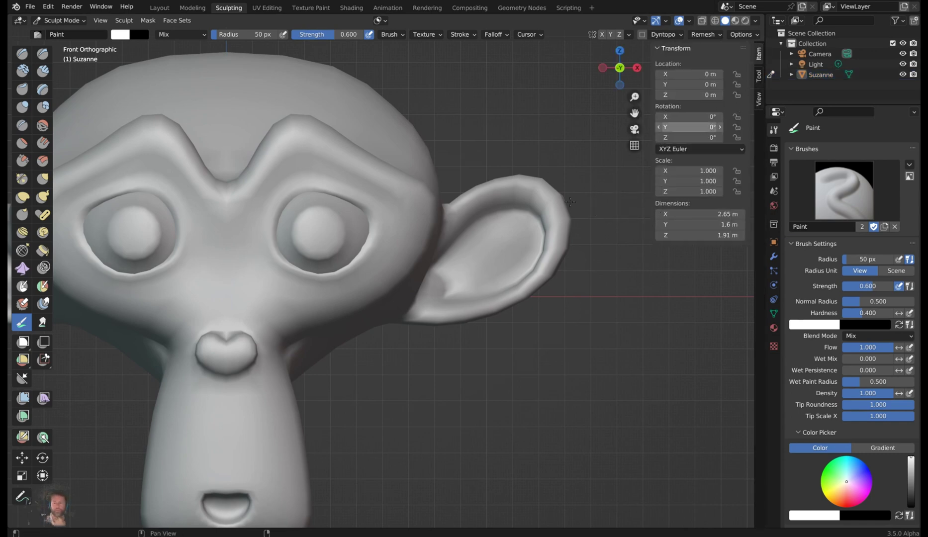
pyautogui.hotkey('ctrl', 'Tab')
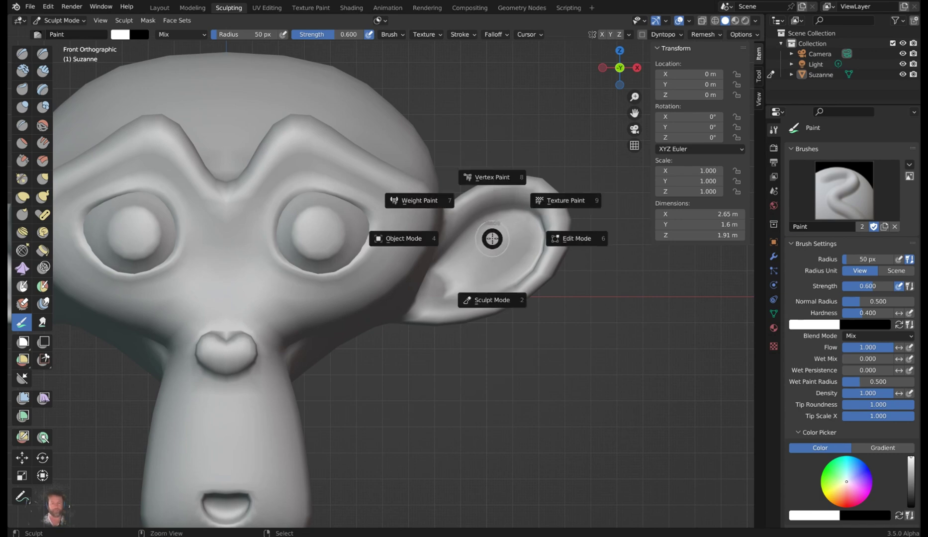
pyautogui.click(497, 178)
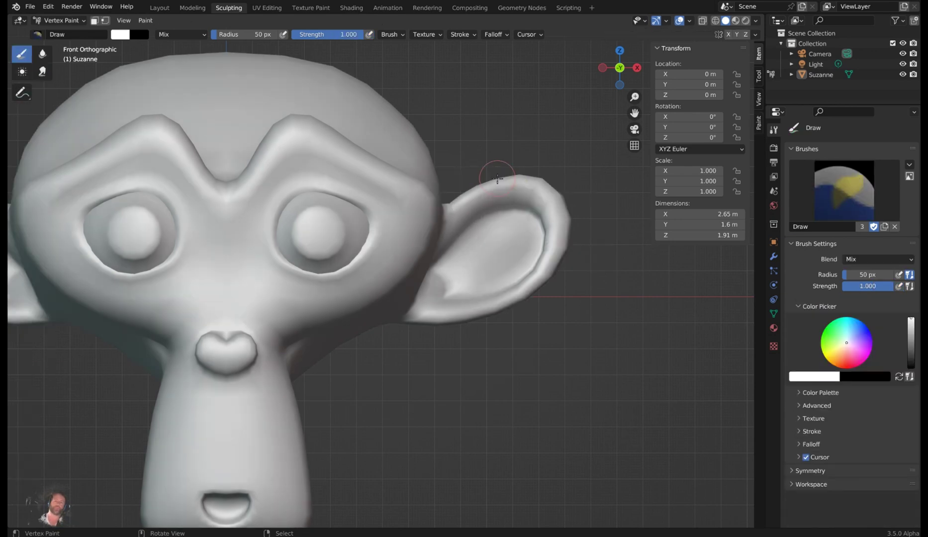
pyautogui.click(758, 77)
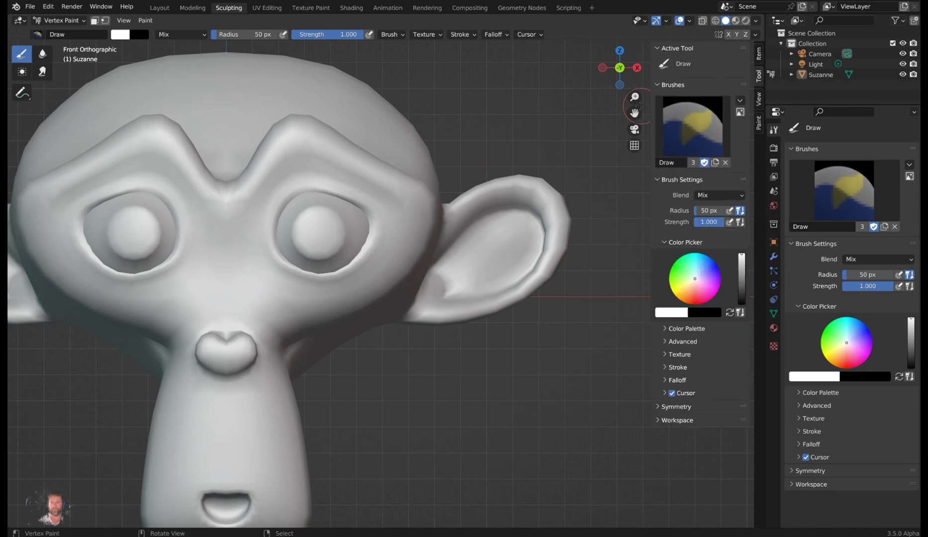
pyautogui.moveTo(650, 110); pyautogui.dragTo(607, 117)
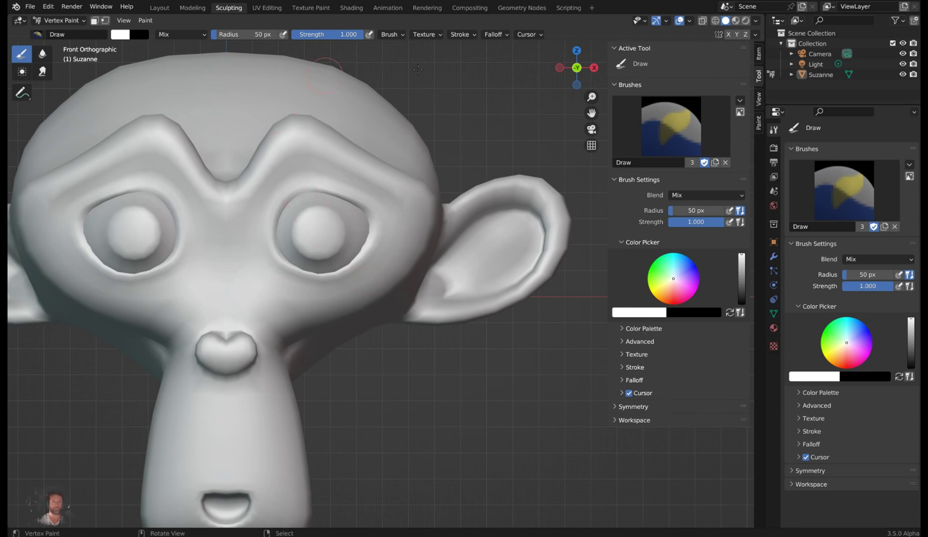
# Undo the last change, then vertex-paint blue across both of the monkey's eyes with a 146 px Draw brush.
pyautogui.hotkey('ctrl', 'z')
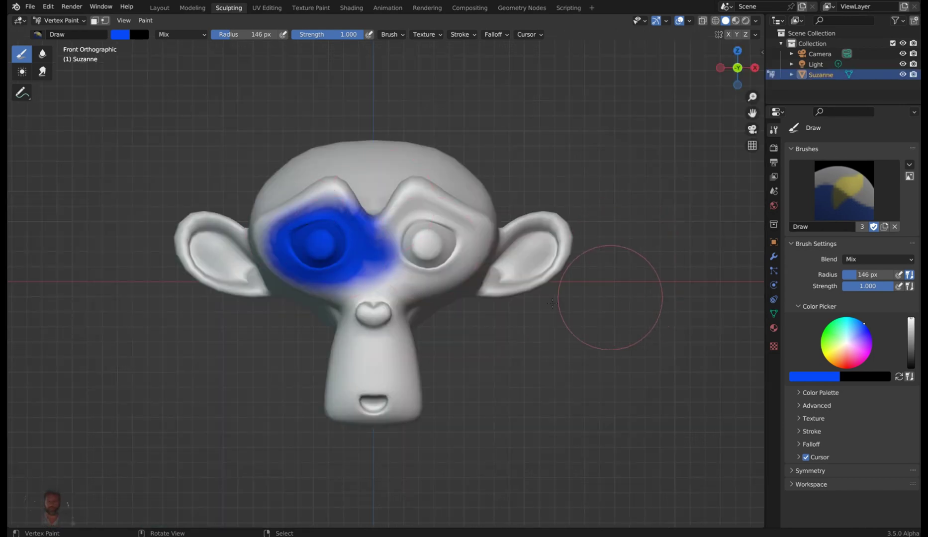
pyautogui.moveTo(343, 246)
pyautogui.mouseDown()
pyautogui.moveTo(318, 210)
pyautogui.moveTo(301, 236)
pyautogui.moveTo(343, 275)
pyautogui.moveTo(407, 258)
pyautogui.moveTo(421, 228)
pyautogui.moveTo(429, 246)
pyautogui.mouseUp()
pyautogui.moveTo(429, 247); pyautogui.dragTo(469, 281, button='middle')
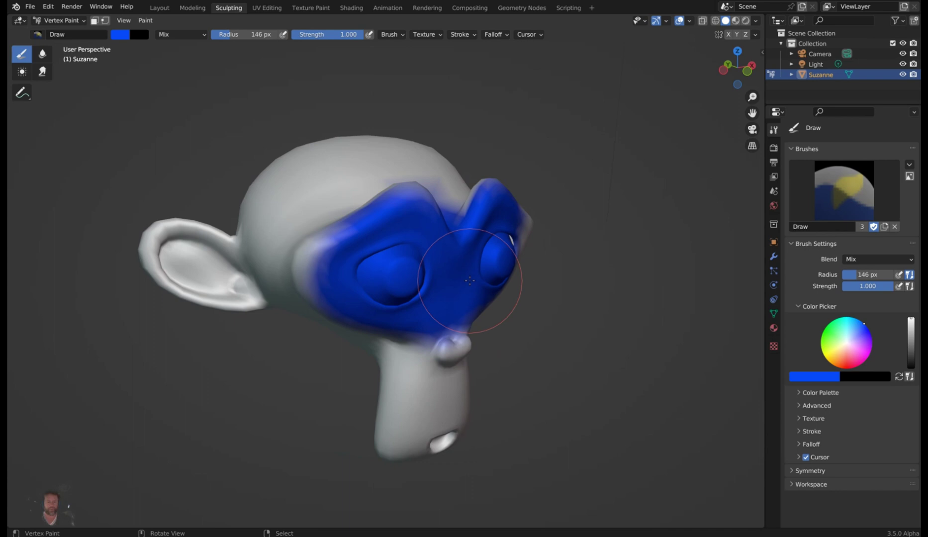
# Undo the blue vertex paint strokes on the monkey head.
pyautogui.hotkey('ctrl', 'z')
pyautogui.hotkey('ctrl', 'z')
pyautogui.hotkey('ctrl', 'z')
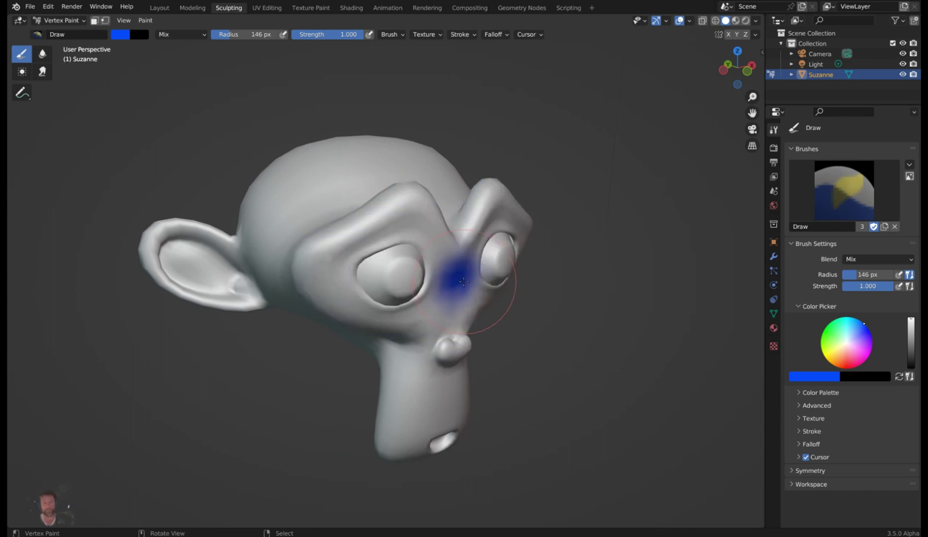
# Return the monkey head to Sculpt Mode.
pyautogui.moveTo(470, 280); pyautogui.dragTo(428, 263, button='middle')
pyautogui.press('KP_1')
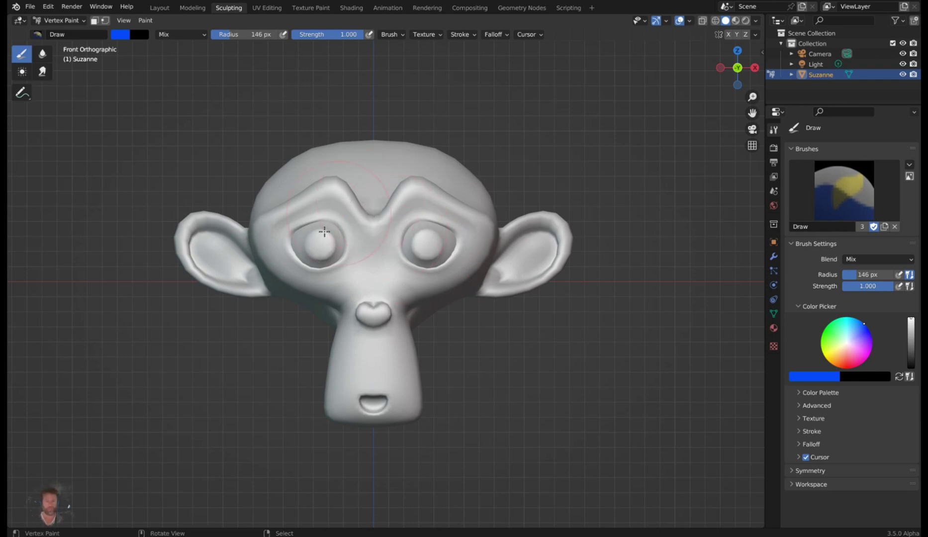
pyautogui.hotkey('ctrl', 'Tab')
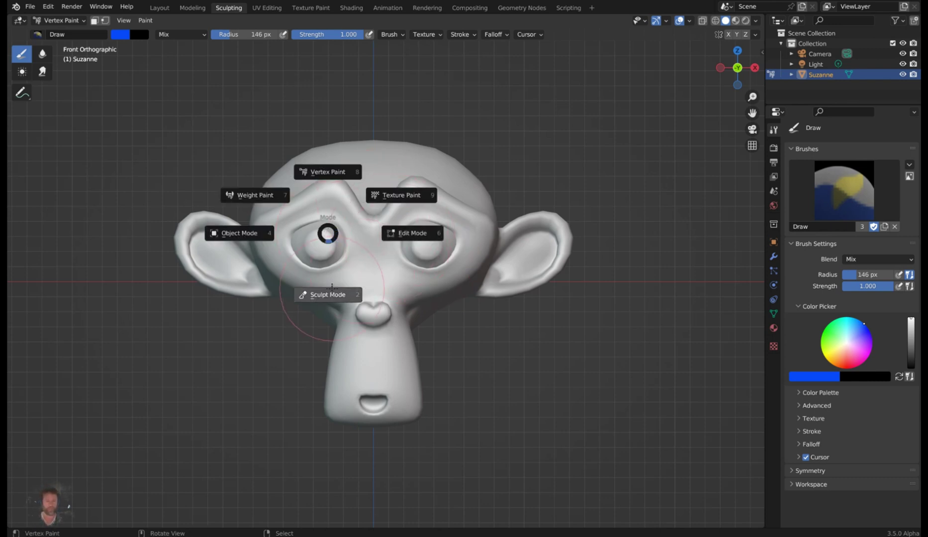
pyautogui.click(327, 293)
# Expand a sculpt mask over the monkey head, starting from the outer part of one brow.
pyautogui.moveTo(413, 219); pyautogui.dragTo(460, 207, button='middle')
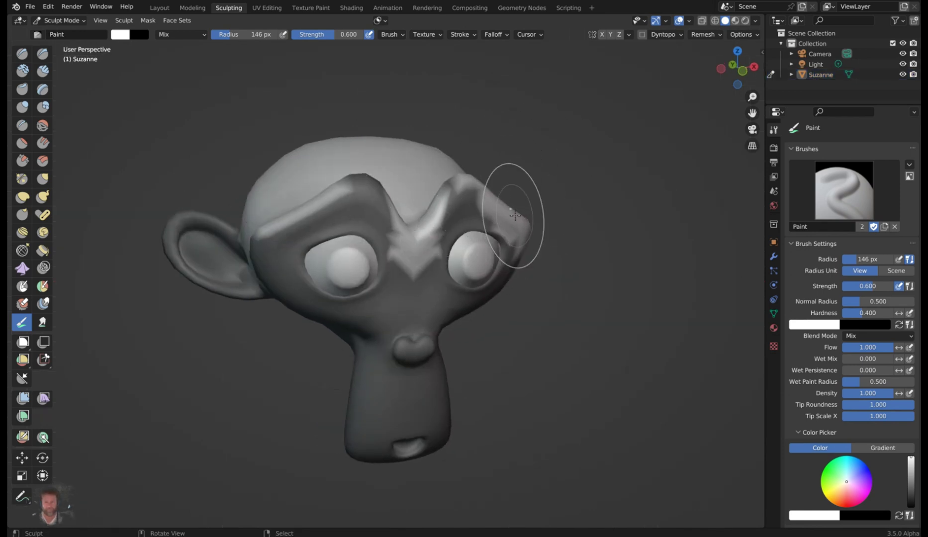
pyautogui.moveTo(548, 204); pyautogui.dragTo(550, 207, button='middle')
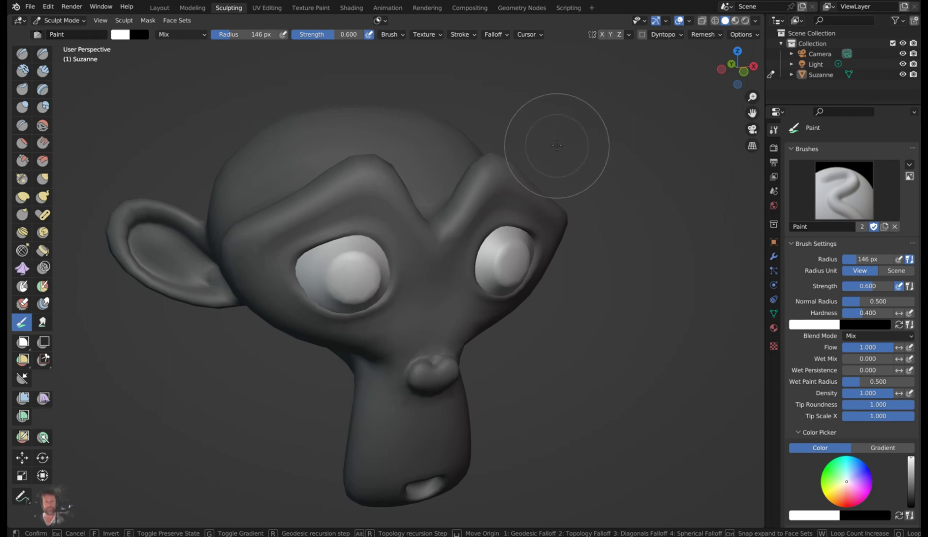
pyautogui.hotkey('shift', 'a')
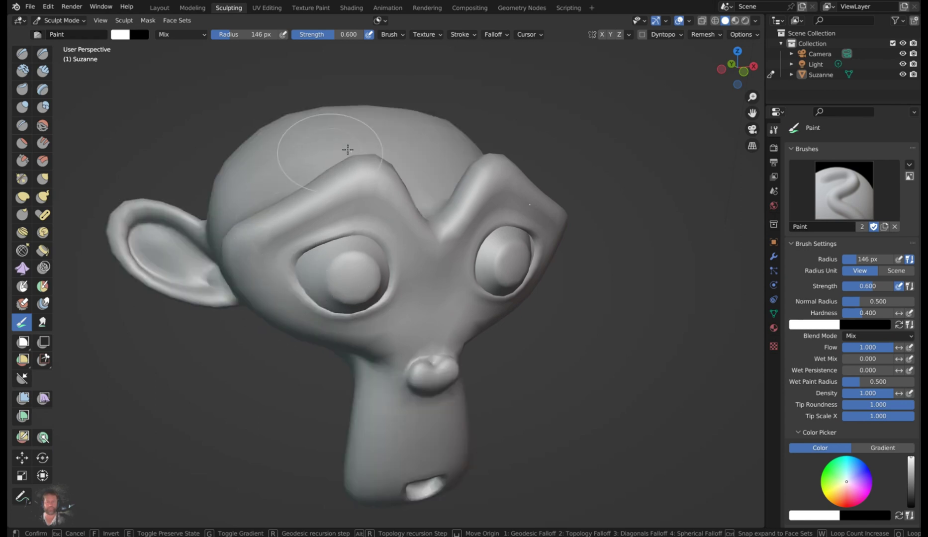
pyautogui.click(537, 238)
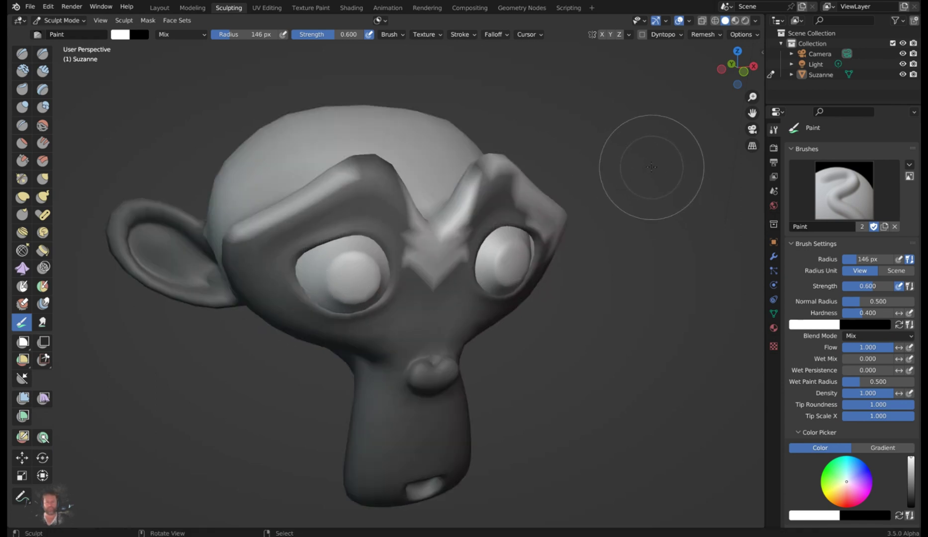
# Set the Paint brush colour to pink and expand the mask again from the outer edge of the same brow.
pyautogui.click(858, 504)
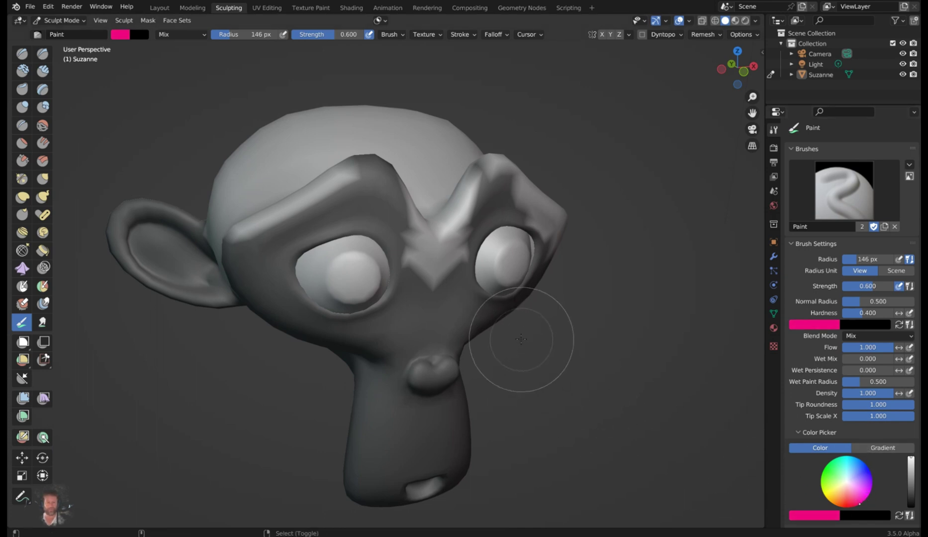
pyautogui.hotkey('shift', 'a')
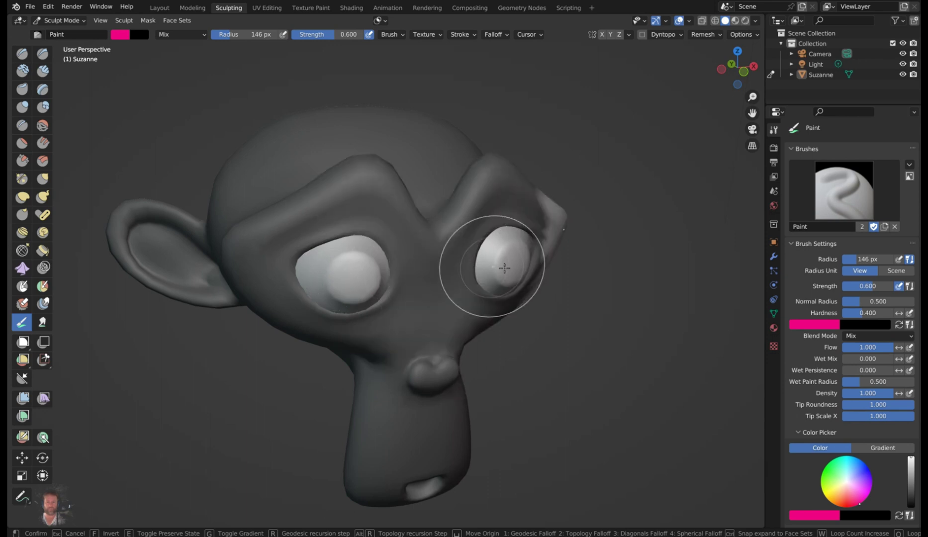
pyautogui.click(556, 252)
# Expand a sculpt mask from beside one eye across the monkey's face and show the Paint tool settings beside the model.
pyautogui.press('KP_1')
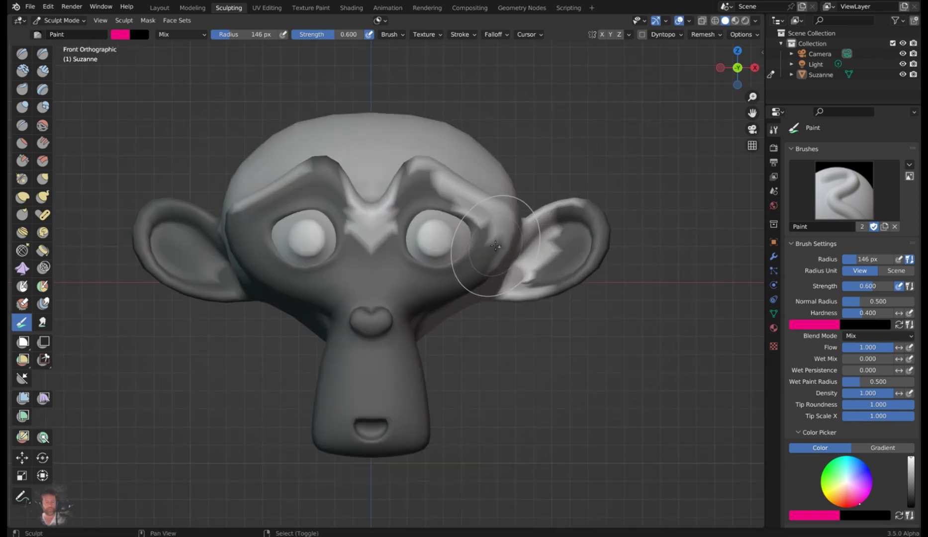
pyautogui.hotkey('shift', 'a')
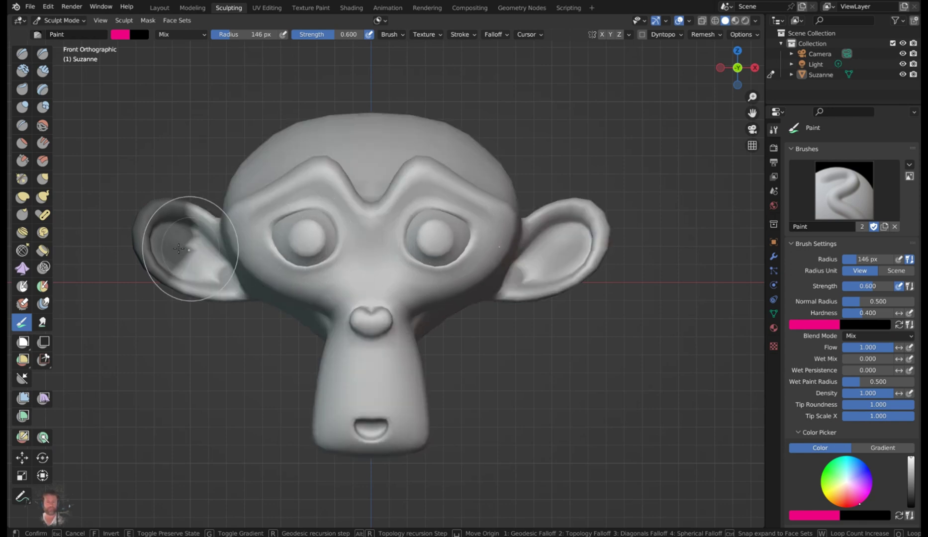
pyautogui.click(314, 229)
pyautogui.moveTo(477, 222); pyautogui.dragTo(450, 191, button='middle')
pyautogui.press('n')
pyautogui.scroll(2, 454, 193)
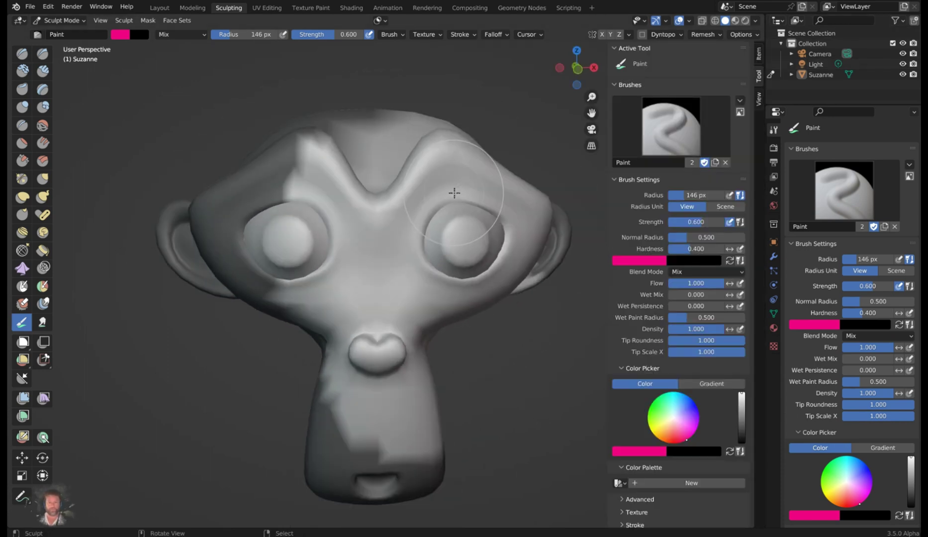
# Enable Cavity (Inverted) automasking for the Paint brush with the head viewed from the front.
pyautogui.press('KP_1')
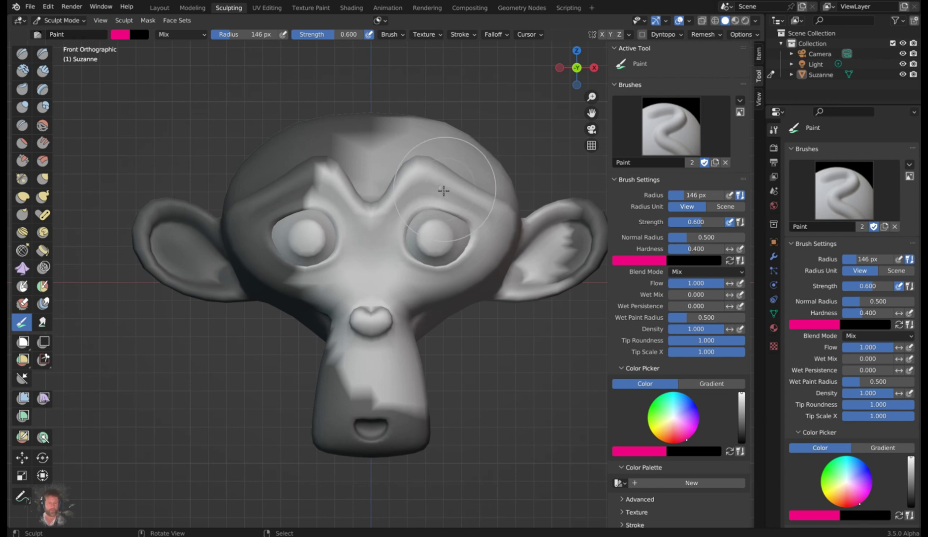
pyautogui.hotkey('alt', 'a')
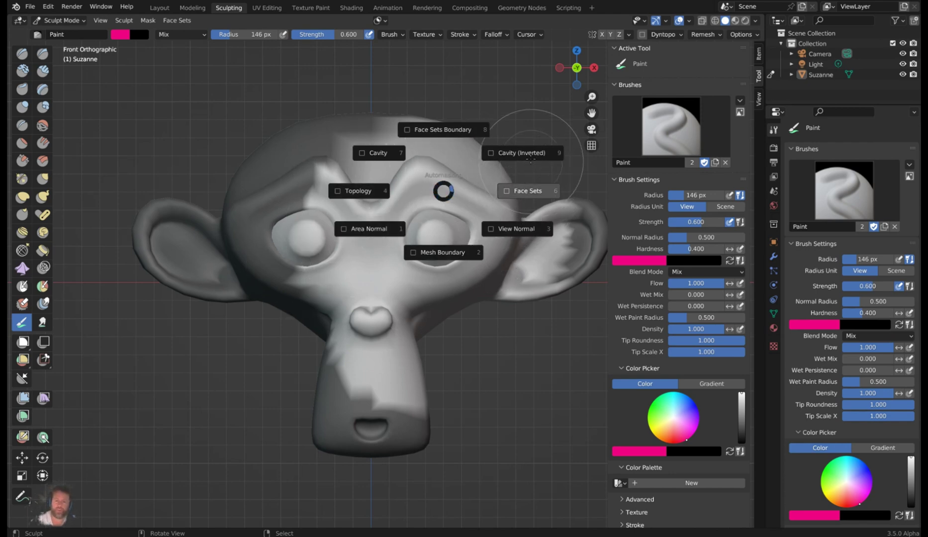
pyautogui.click(529, 153)
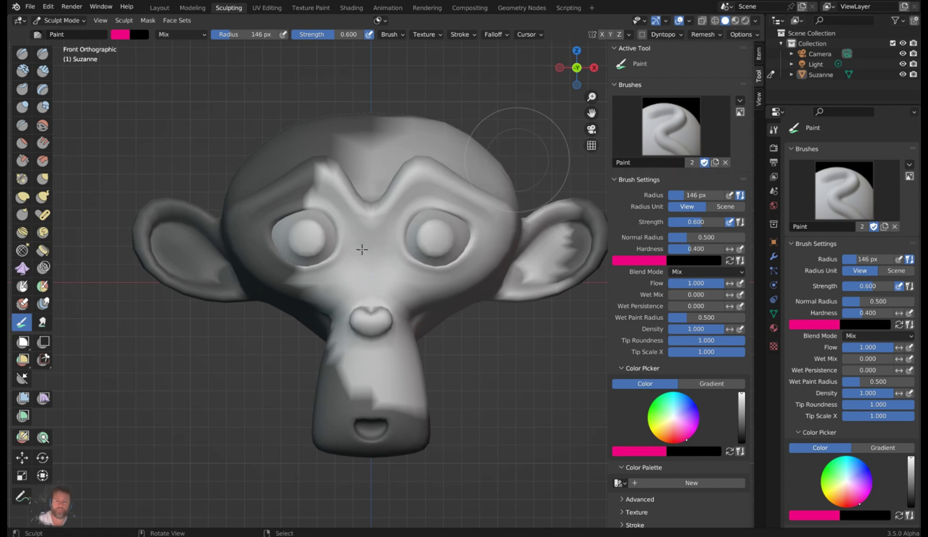
# Set the Paint brush colour to blue and paint over the monkey's eyes, brows, upper cheeks and nose.
pyautogui.moveTo(690, 426); pyautogui.dragTo(685, 394)
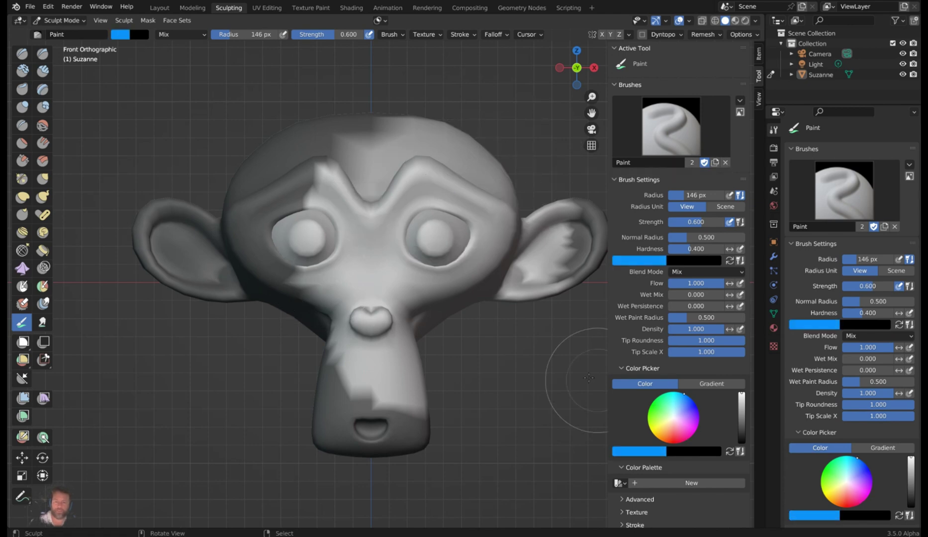
pyautogui.moveTo(299, 233)
pyautogui.mouseDown()
pyautogui.moveTo(348, 189)
pyautogui.moveTo(427, 234)
pyautogui.moveTo(378, 303)
pyautogui.moveTo(313, 237)
pyautogui.mouseUp()
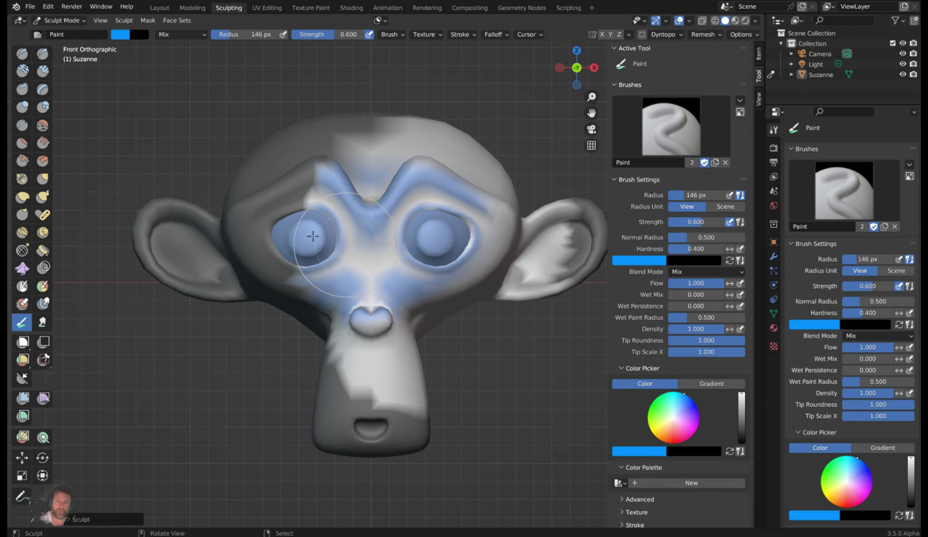
pyautogui.moveTo(313, 236)
pyautogui.mouseDown(button='middle')
pyautogui.moveTo(368, 263)
pyautogui.moveTo(352, 197)
pyautogui.mouseUp(button='middle')
pyautogui.moveTo(491, 296); pyautogui.dragTo(467, 191, button='middle')
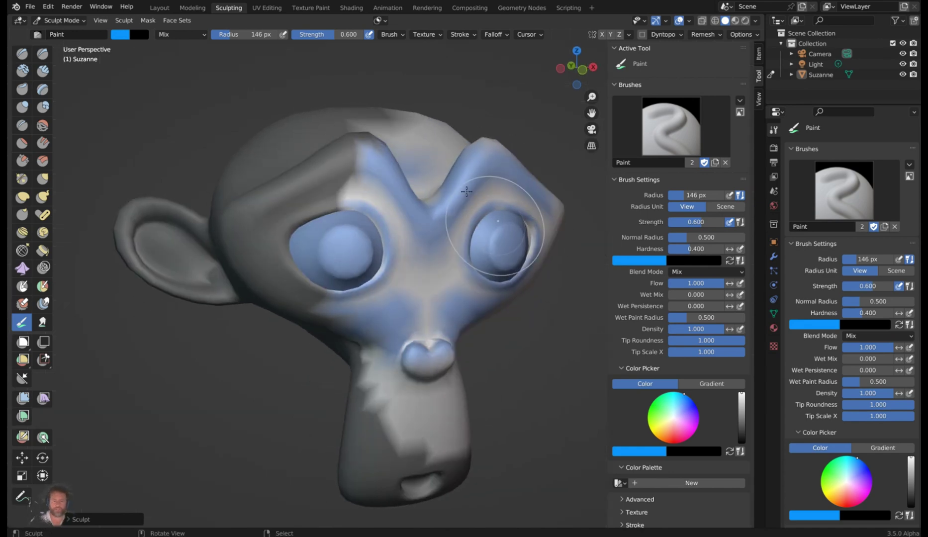
pyautogui.moveTo(466, 191)
pyautogui.mouseDown()
pyautogui.moveTo(486, 283)
pyautogui.moveTo(437, 338)
pyautogui.mouseUp()
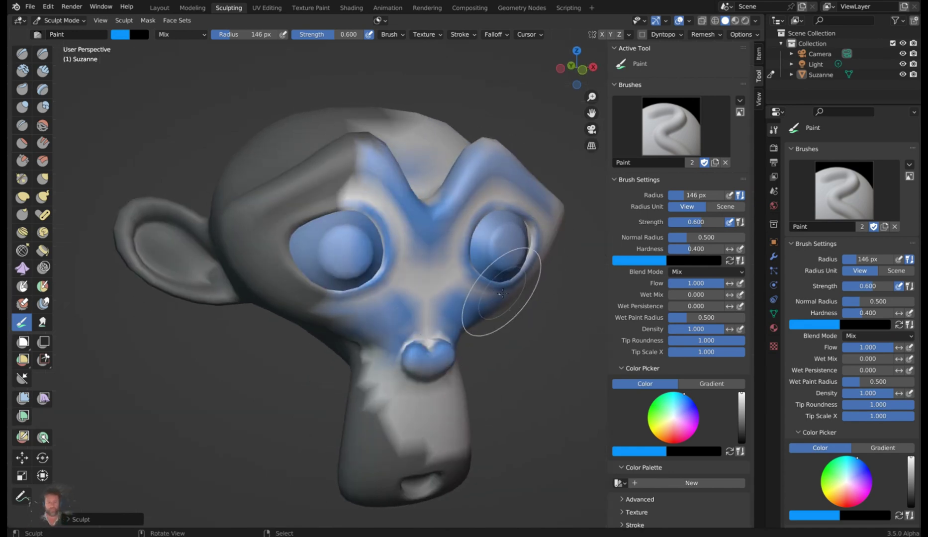
# Switch automasking to Cavity and paint red around the eyes and across the bridge of the nose.
pyautogui.hotkey('alt', 'a')
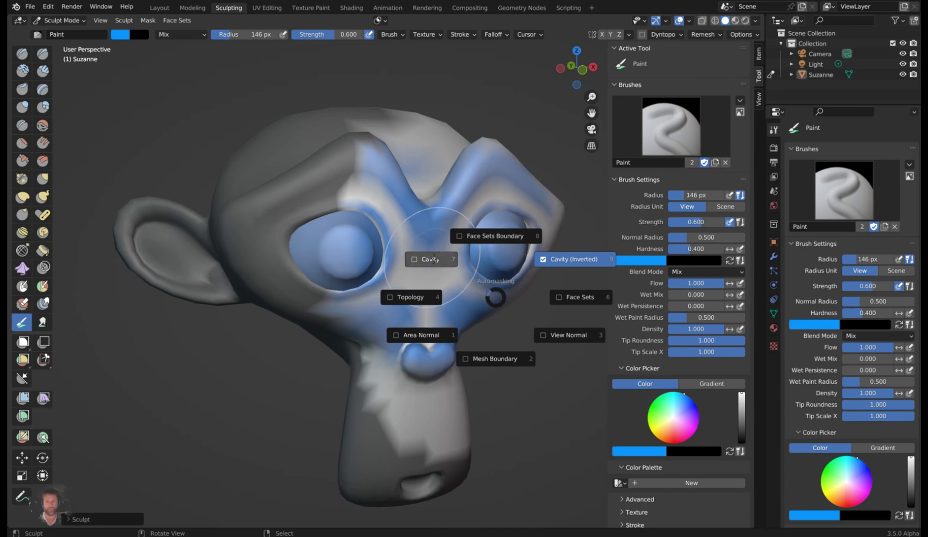
pyautogui.click(672, 439)
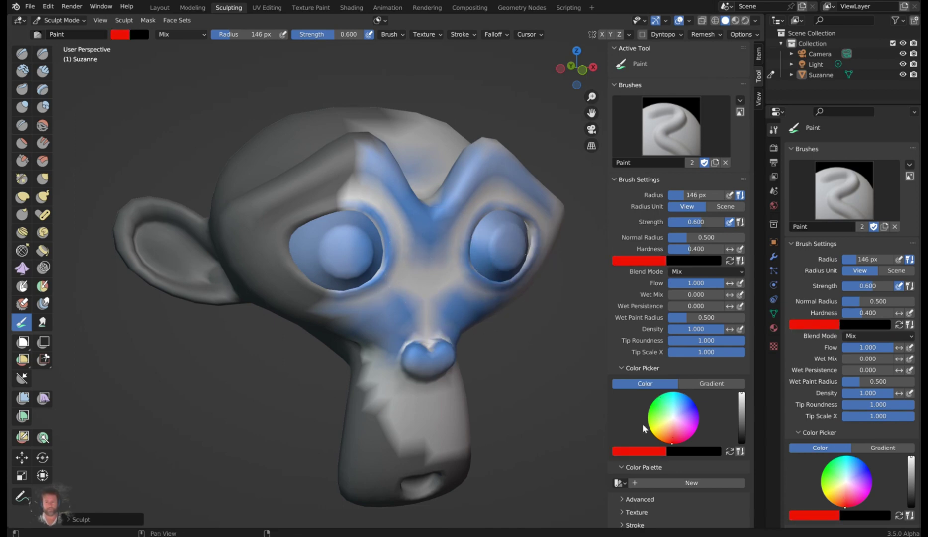
pyautogui.moveTo(522, 209); pyautogui.dragTo(298, 261)
pyautogui.moveTo(393, 294); pyautogui.dragTo(398, 294)
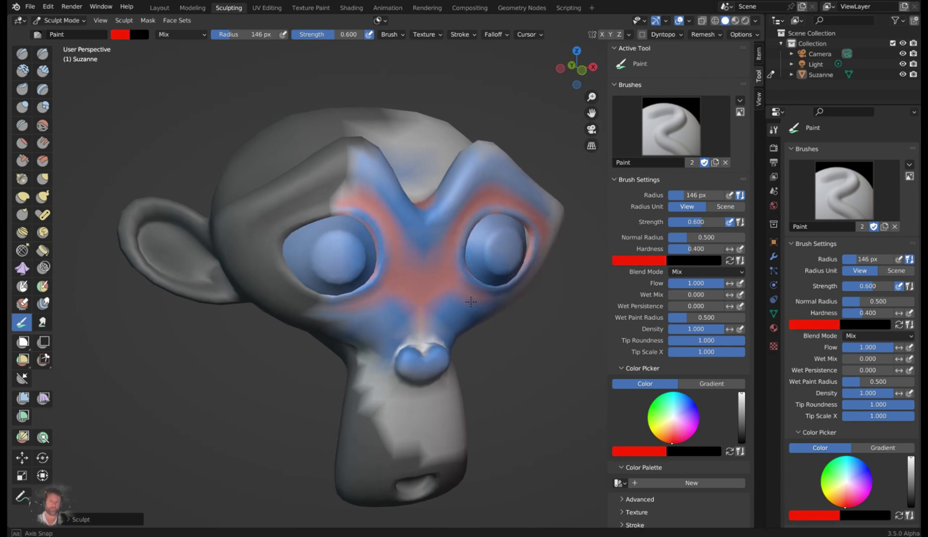
pyautogui.moveTo(398, 294)
pyautogui.mouseDown(button='middle')
pyautogui.moveTo(508, 259)
pyautogui.moveTo(447, 268)
pyautogui.mouseUp(button='middle')
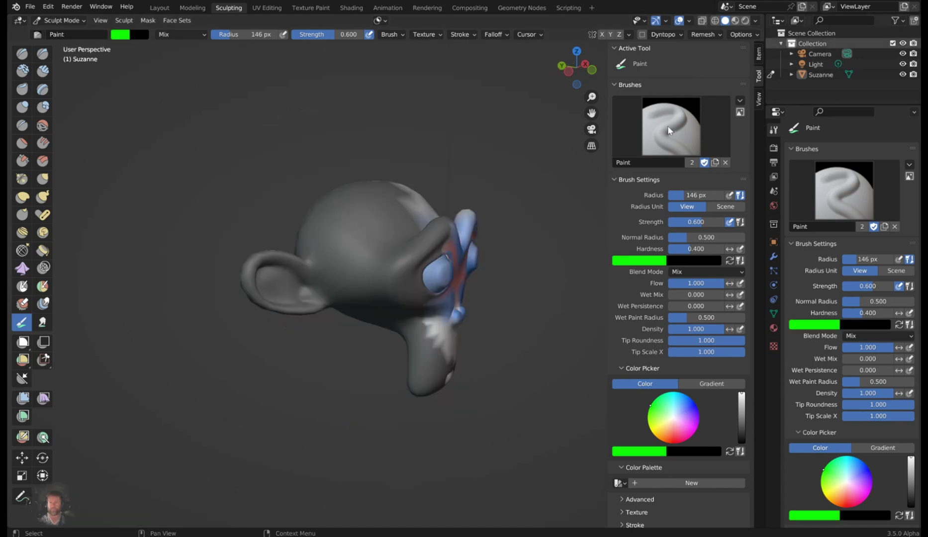
pyautogui.moveTo(518, 248); pyautogui.dragTo(464, 252, button='middle')
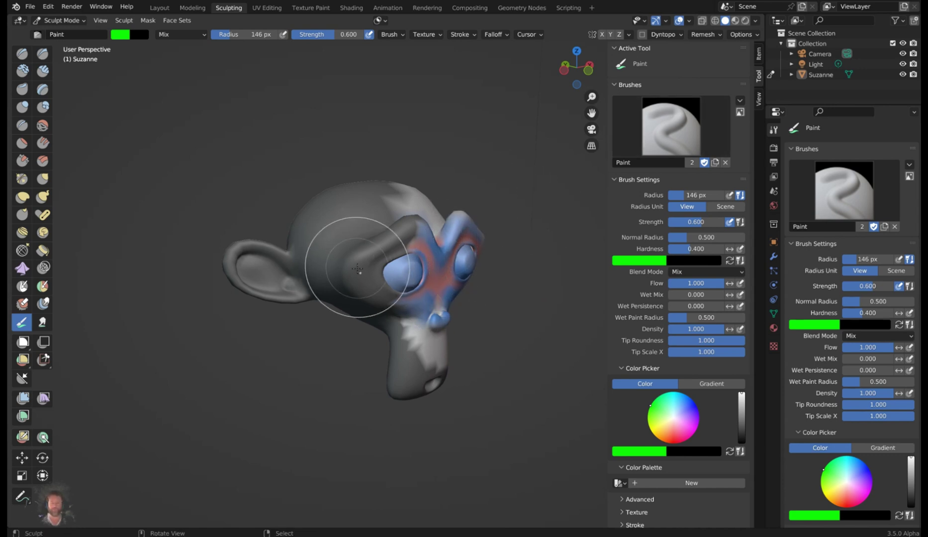
pyautogui.scroll(4, 351, 269)
pyautogui.scroll(2, 350, 269)
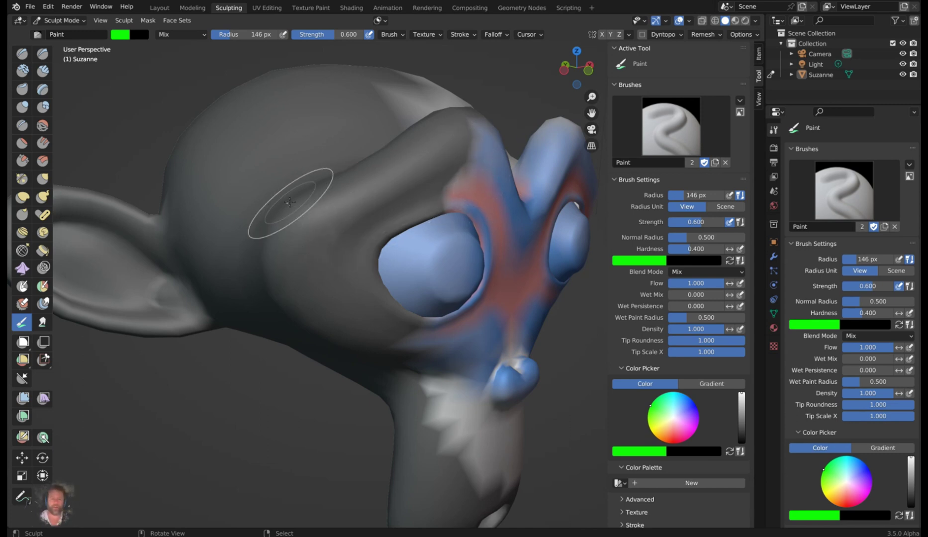
pyautogui.moveTo(290, 199)
pyautogui.mouseDown(button='middle')
pyautogui.moveTo(313, 226)
pyautogui.moveTo(176, 224)
pyautogui.mouseUp(button='middle')
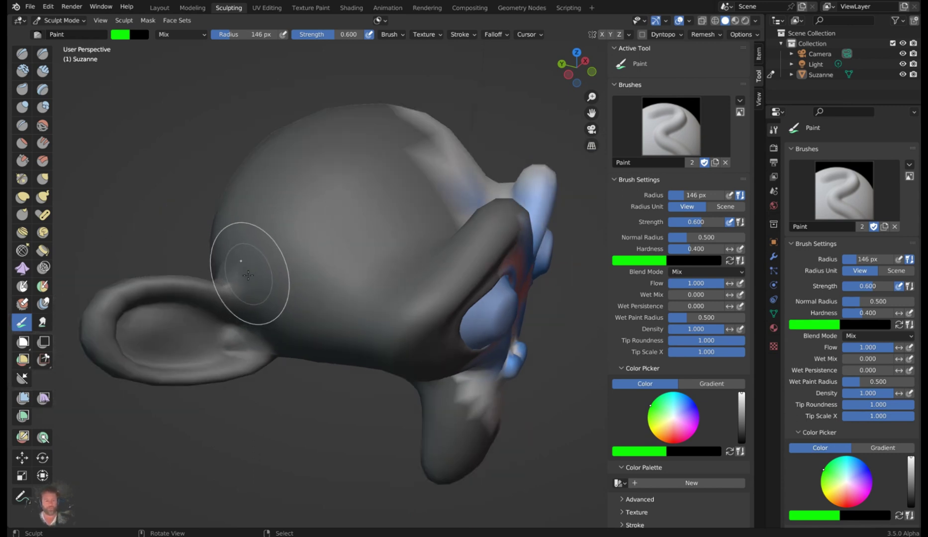
pyautogui.hotkey('shift', 'w')
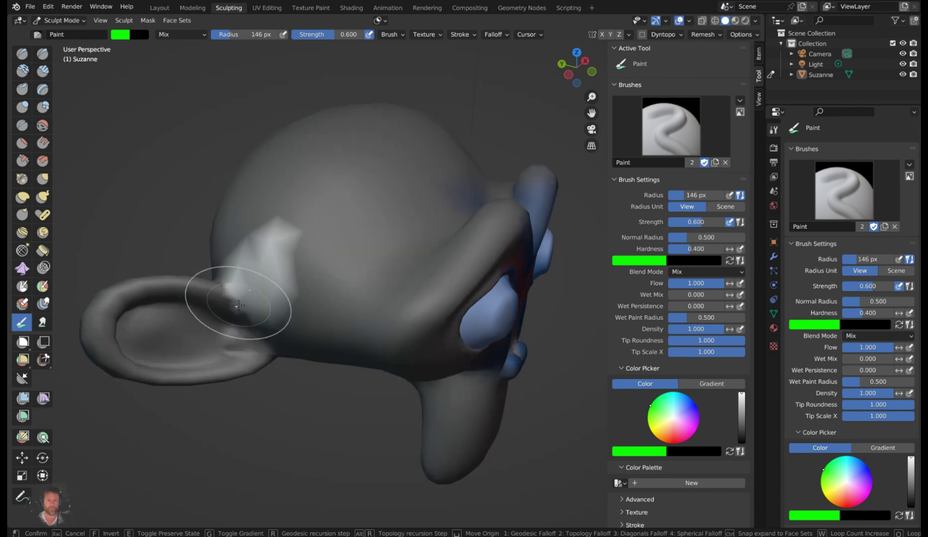
pyautogui.press('Escape')
# Switch automasking to Cavity (Inverted) and expand a new mask from just below one eye, leaving the eye and brow area paintable.
pyautogui.hotkey('alt', 'a')
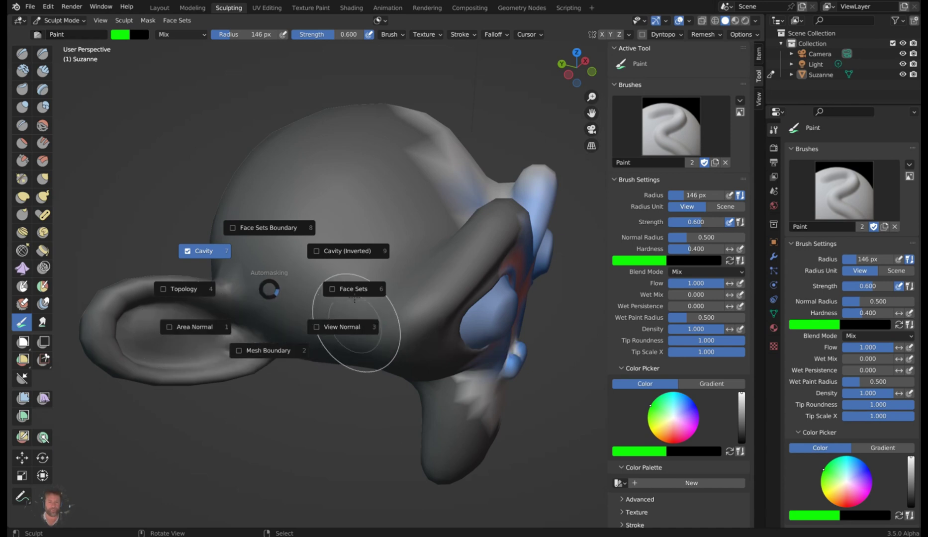
pyautogui.click(346, 251)
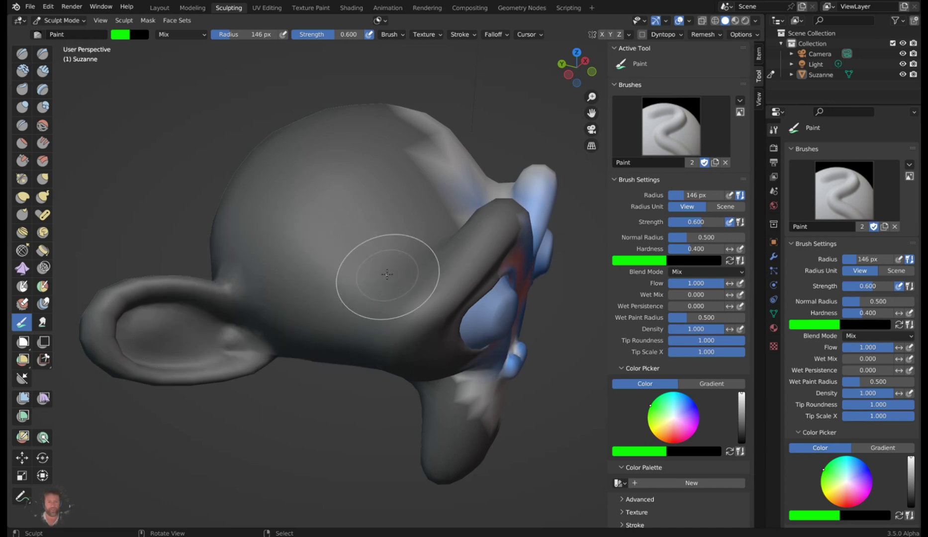
pyautogui.moveTo(383, 263); pyautogui.dragTo(300, 249, button='middle')
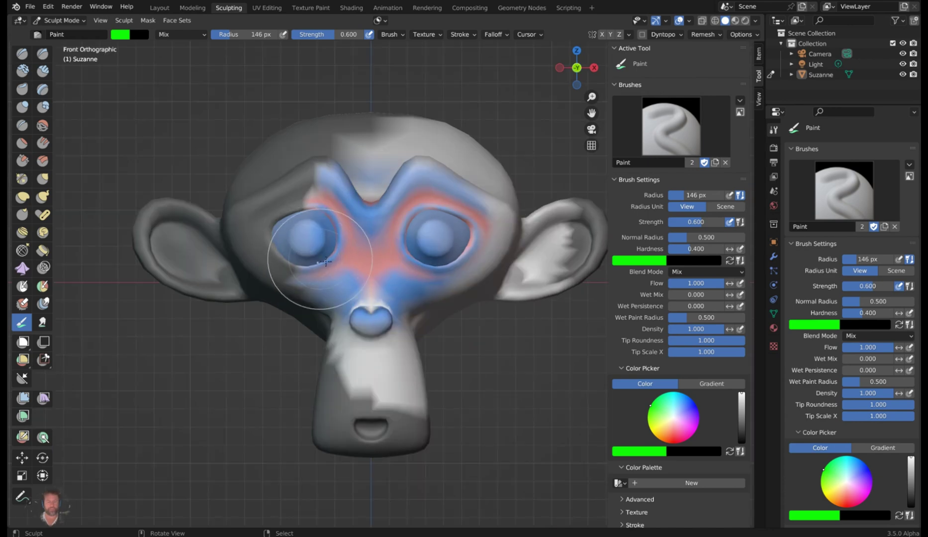
pyautogui.hotkey('shift', 'a')
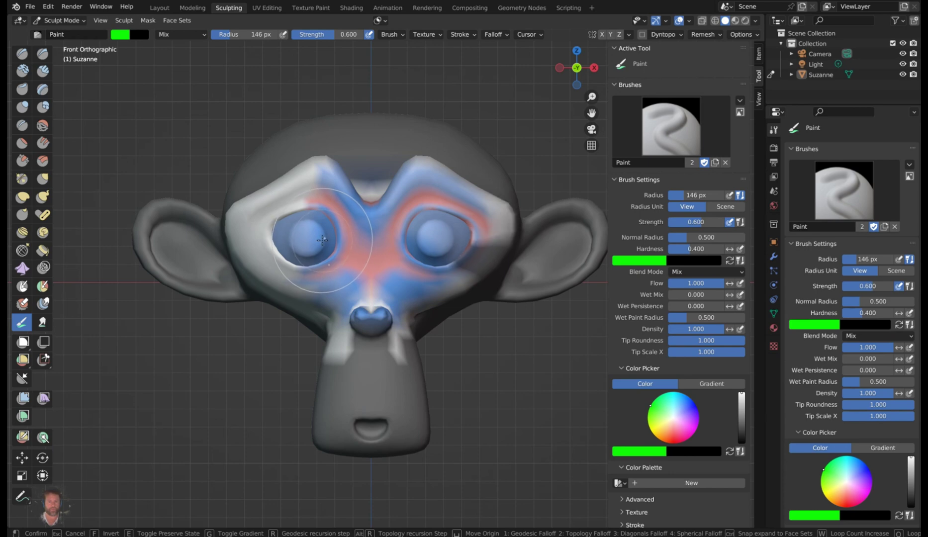
pyautogui.press('Escape')
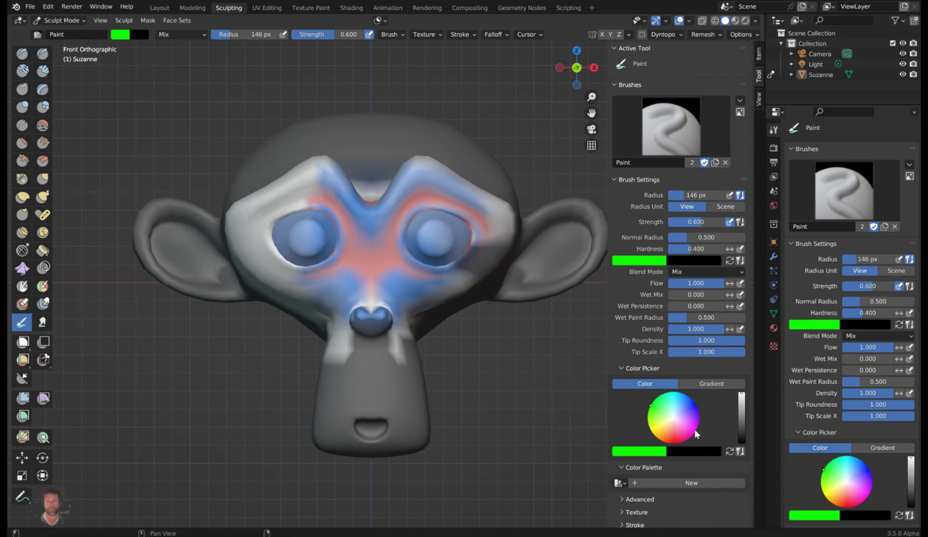
# Set the Paint brush colour to yellow and paint over both eyes, the brows and the upper cheeks.
pyautogui.click(655, 433)
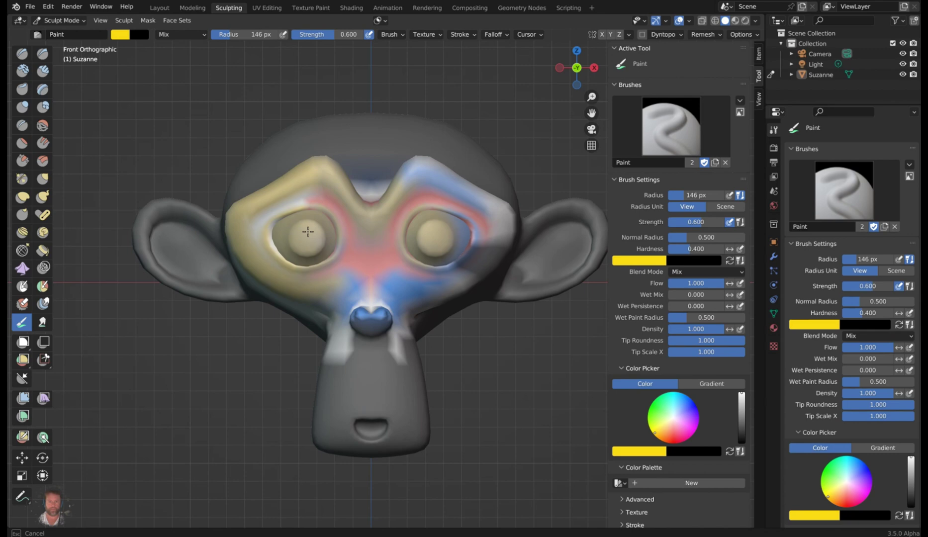
pyautogui.moveTo(308, 232)
pyautogui.mouseDown()
pyautogui.moveTo(448, 206)
pyautogui.moveTo(431, 250)
pyautogui.mouseUp()
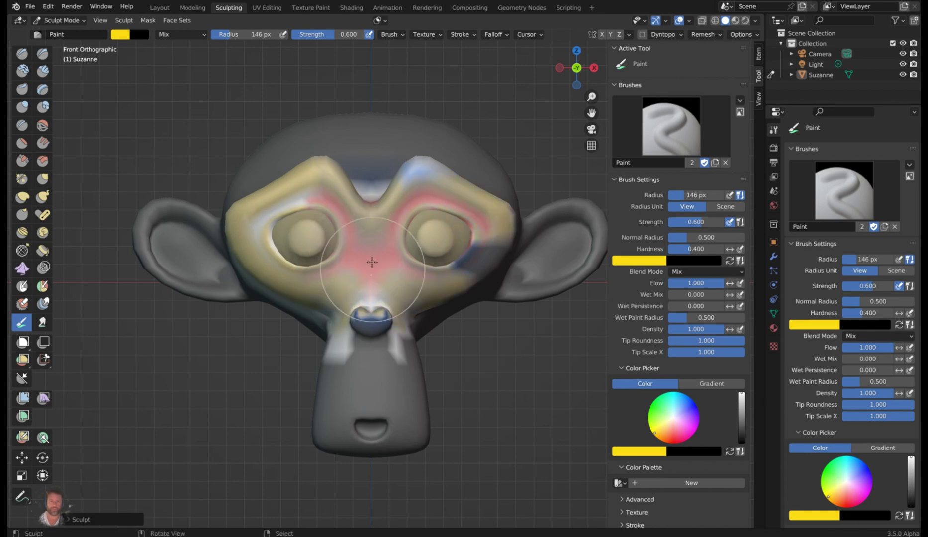
pyautogui.moveTo(373, 261); pyautogui.dragTo(306, 295, button='middle')
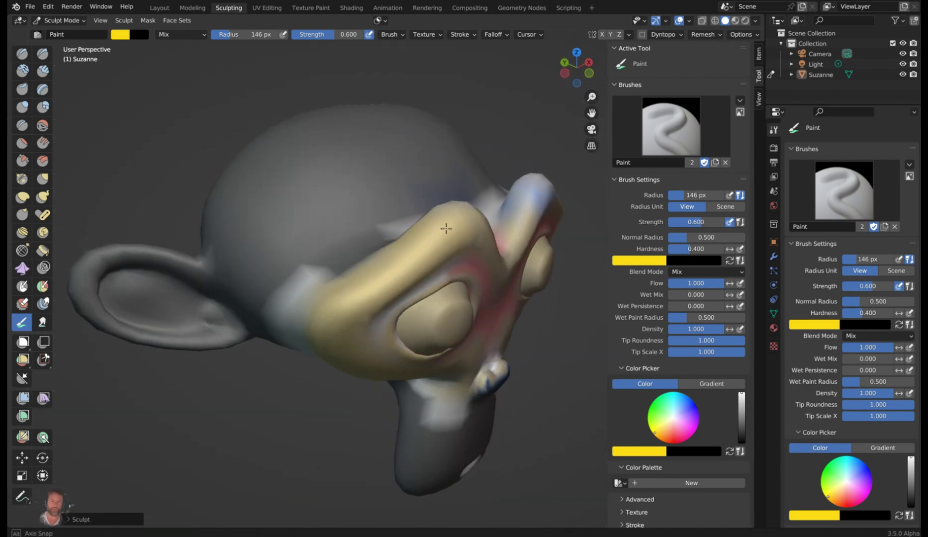
pyautogui.moveTo(445, 224); pyautogui.dragTo(352, 206, button='middle')
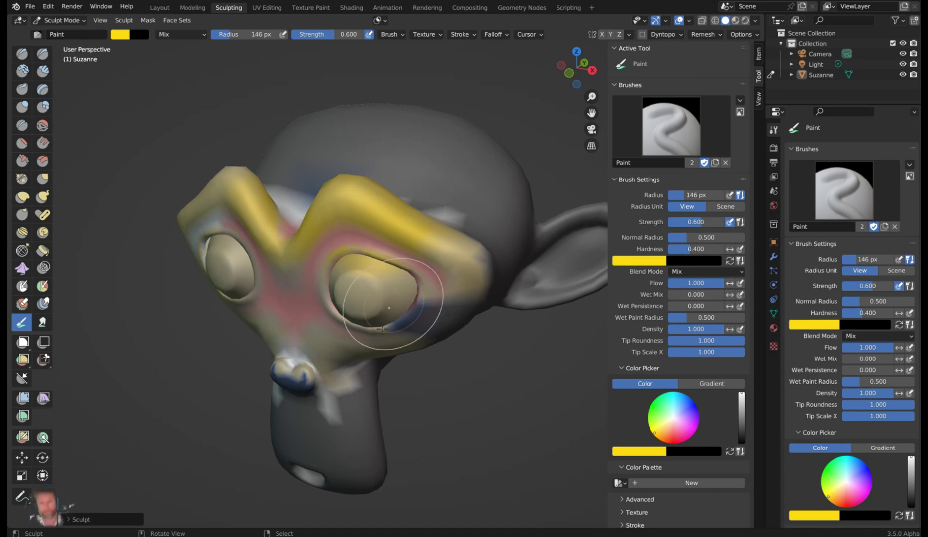
# Add more yellow strokes over the eyes, the cheeks and the unmasked area beside the nose.
pyautogui.moveTo(383, 301)
pyautogui.mouseDown(button='middle')
pyautogui.moveTo(470, 290)
pyautogui.moveTo(418, 304)
pyautogui.mouseUp(button='middle')
pyautogui.moveTo(448, 253)
pyautogui.mouseDown(button='middle')
pyautogui.moveTo(281, 254)
pyautogui.moveTo(314, 250)
pyautogui.mouseUp(button='middle')
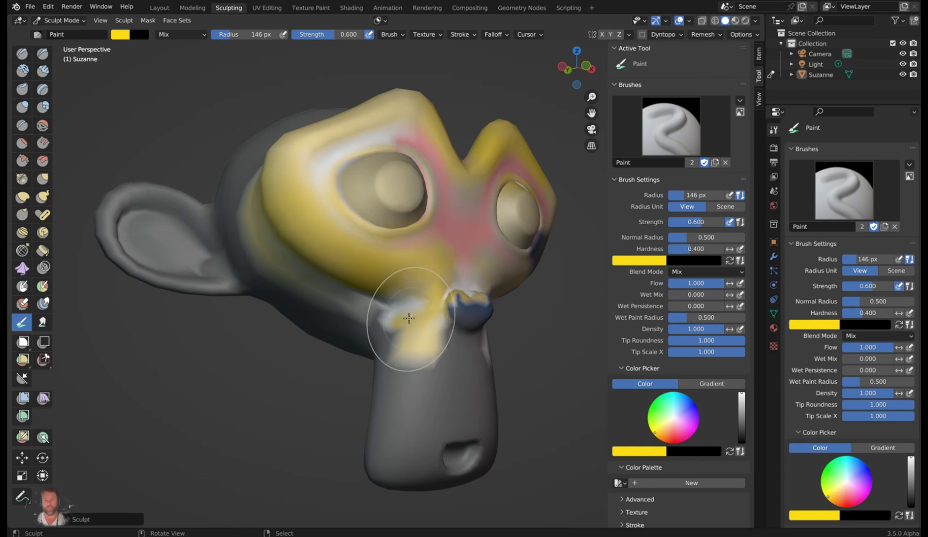
pyautogui.scroll(-2, 401, 309)
pyautogui.moveTo(400, 307); pyautogui.dragTo(427, 317, button='middle')
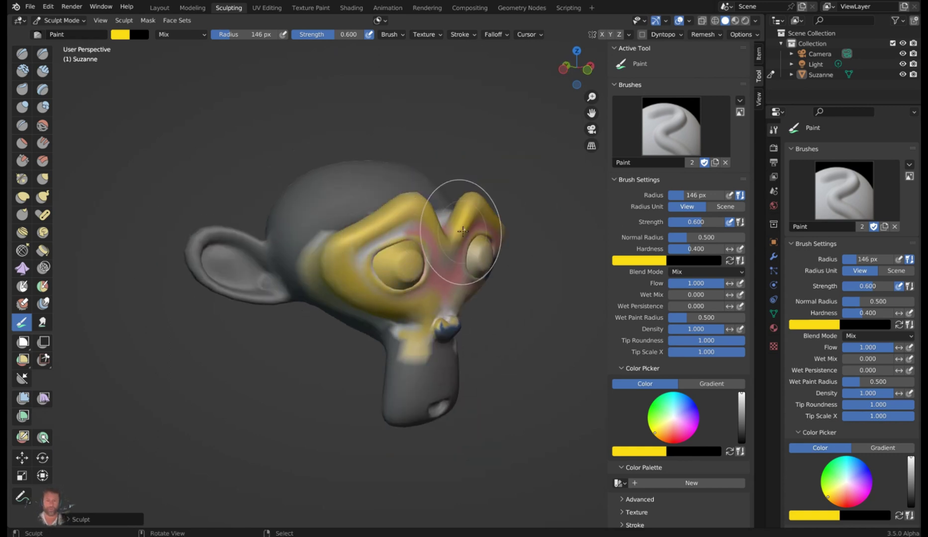
pyautogui.moveTo(470, 221); pyautogui.dragTo(404, 318, button='middle')
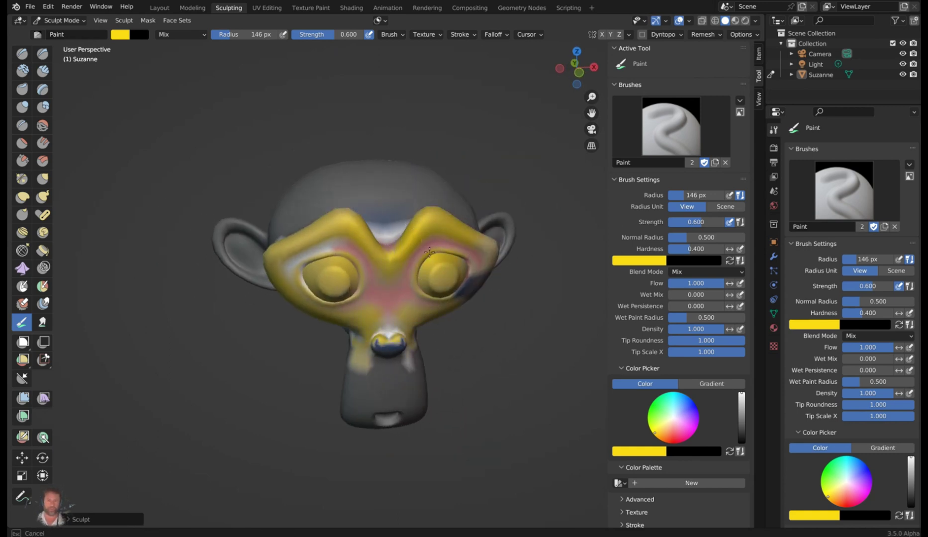
pyautogui.moveTo(405, 318)
pyautogui.mouseDown()
pyautogui.moveTo(383, 332)
pyautogui.moveTo(393, 322)
pyautogui.mouseUp()
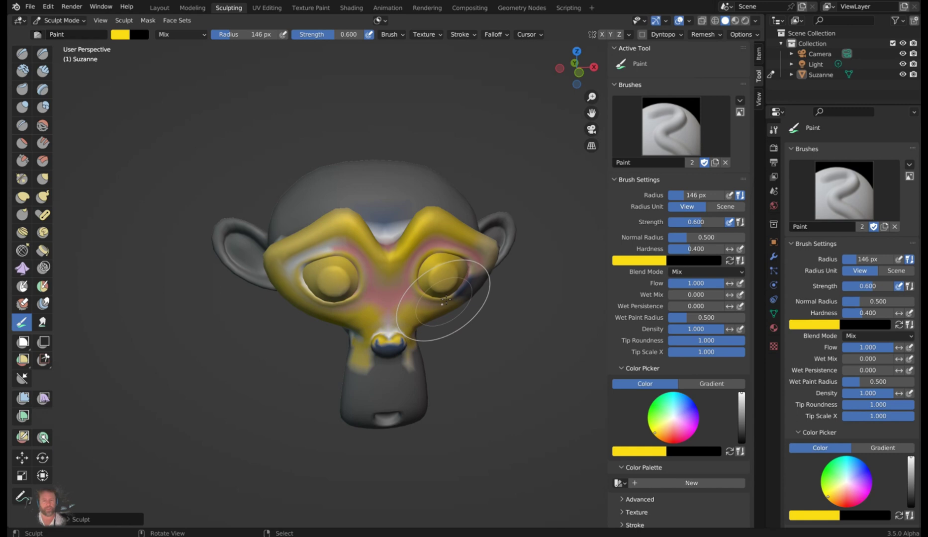
# Switch automasking to Cavity, align to the front view and try expanding a mask around the eyes.
pyautogui.hotkey('alt', 'a')
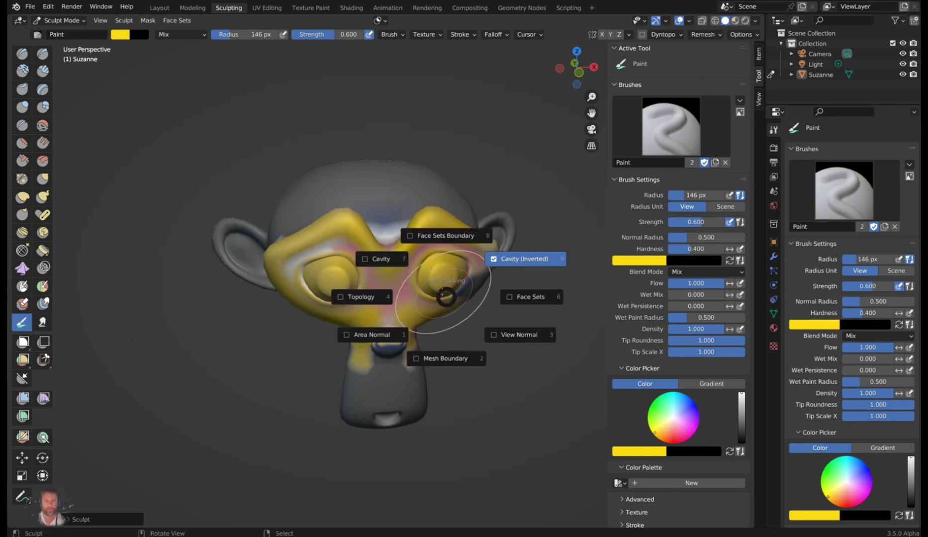
pyautogui.click(378, 259)
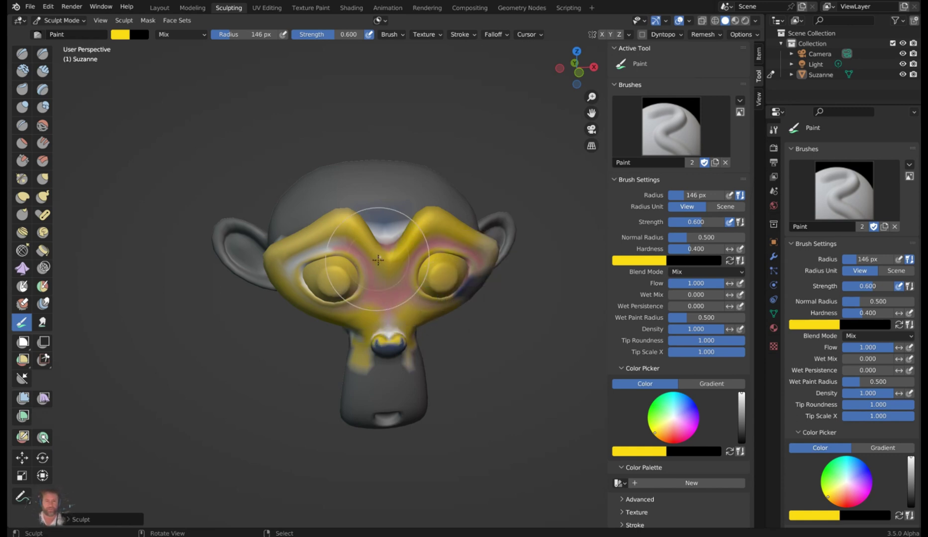
pyautogui.press('KP_1')
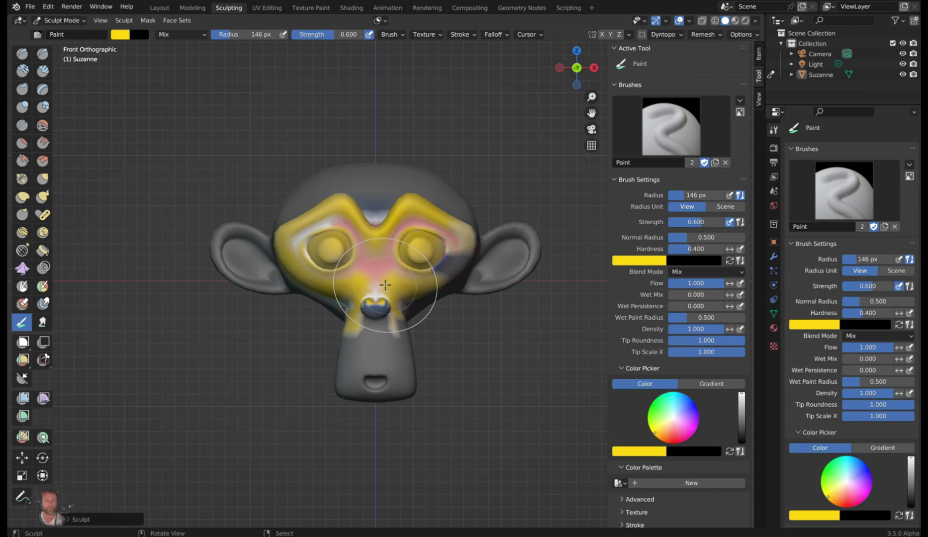
pyautogui.hotkey('shift', 'a')
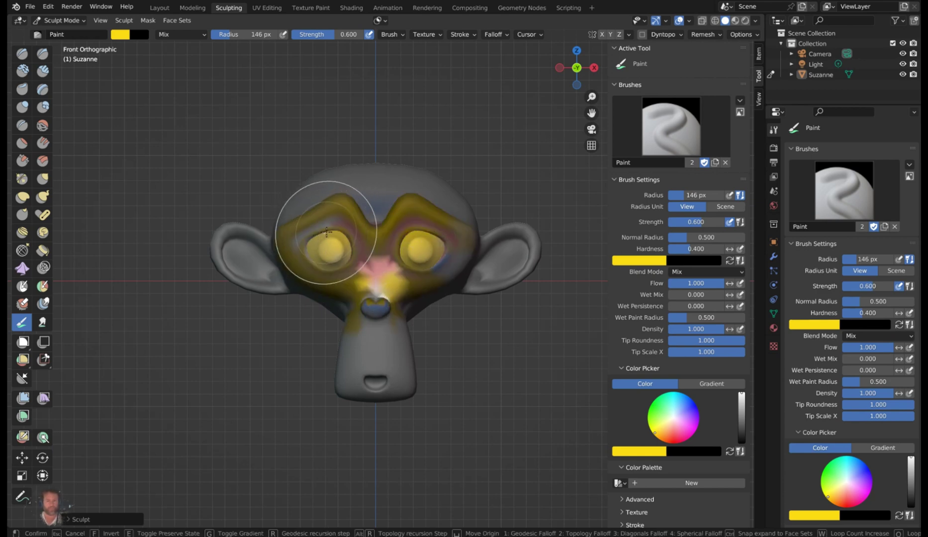
pyautogui.press('Escape')
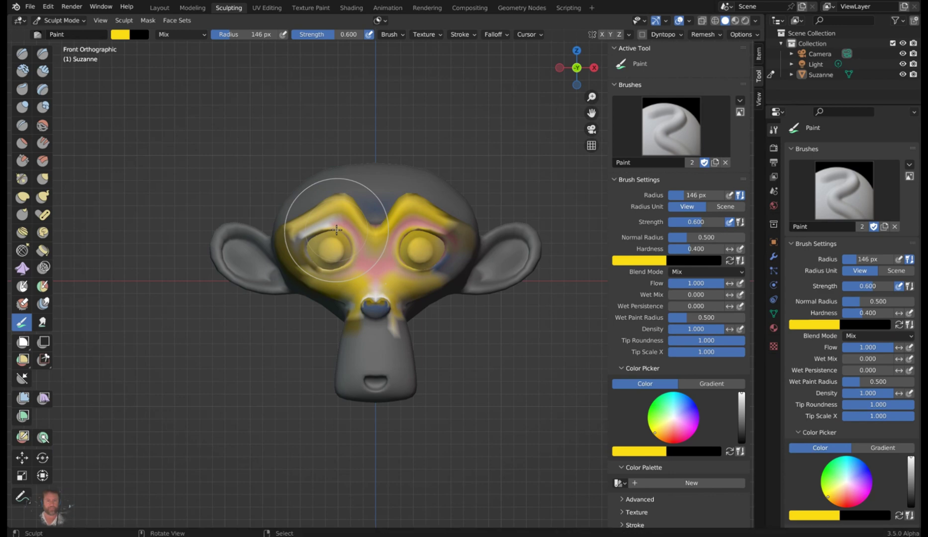
# Set the Paint brush colour to cyan and paint the recesses around both eyes and across the bridge of the nose.
pyautogui.click(663, 418)
pyautogui.moveTo(663, 418); pyautogui.dragTo(677, 392)
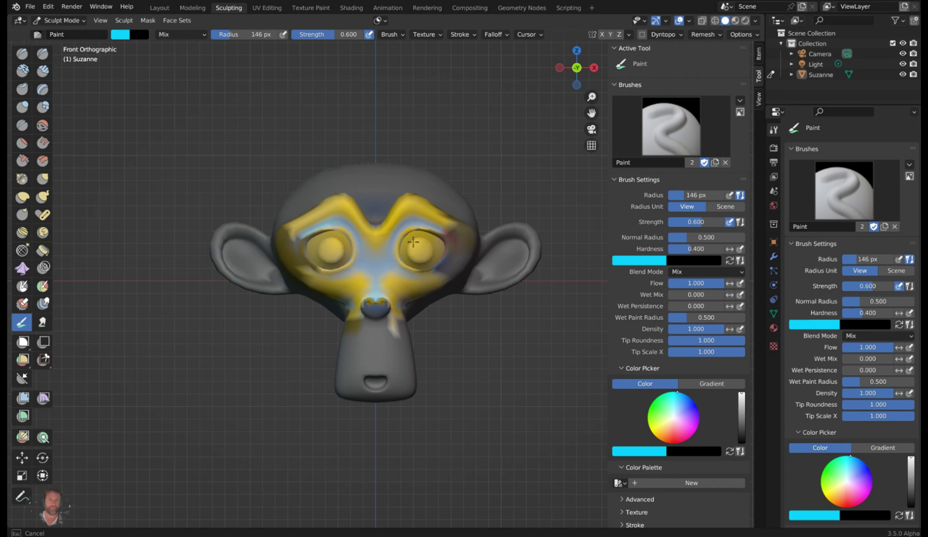
pyautogui.moveTo(381, 259)
pyautogui.mouseDown()
pyautogui.moveTo(318, 229)
pyautogui.moveTo(334, 247)
pyautogui.mouseUp()
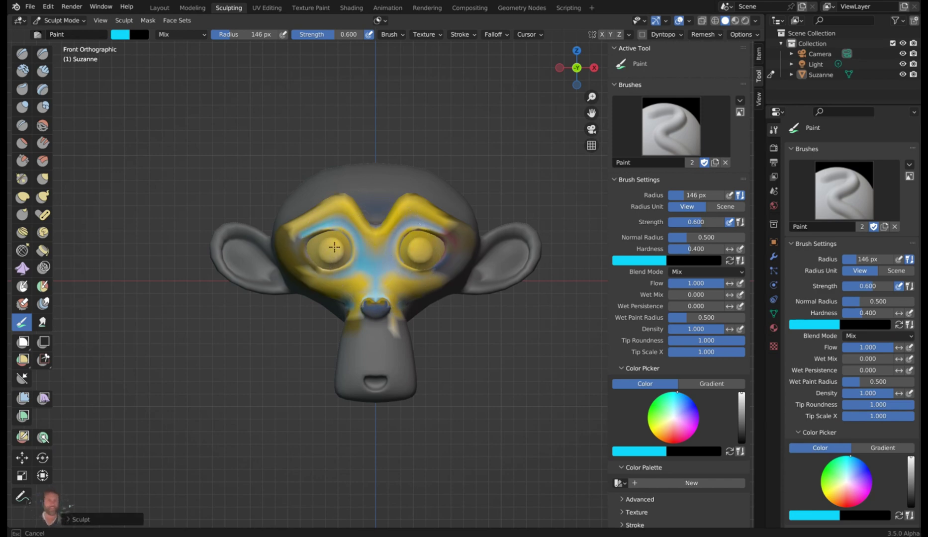
pyautogui.moveTo(434, 269); pyautogui.dragTo(378, 303)
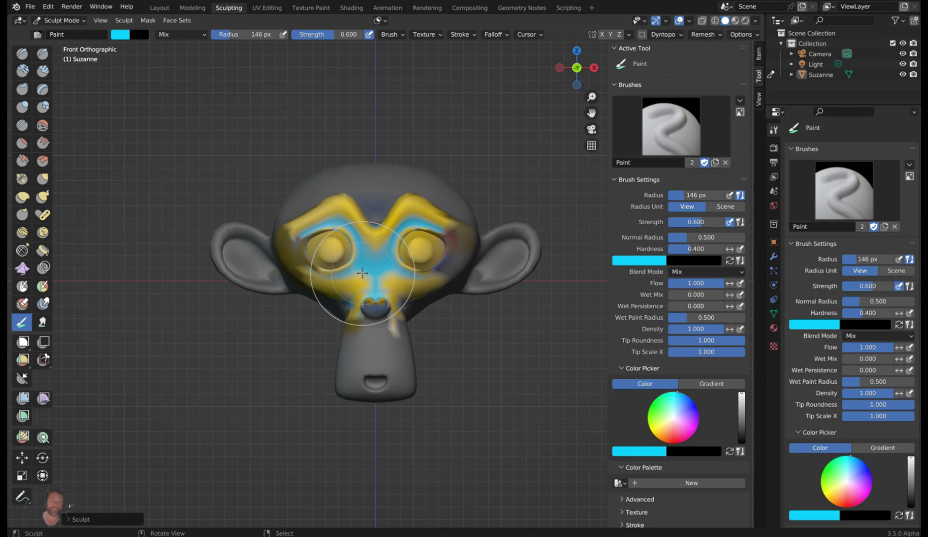
# Examine from several angles how the cyan paint follows the recesses around the eyes, brows and nose.
pyautogui.moveTo(362, 273)
pyautogui.mouseDown(button='middle')
pyautogui.moveTo(378, 269)
pyautogui.moveTo(366, 277)
pyautogui.mouseUp(button='middle')
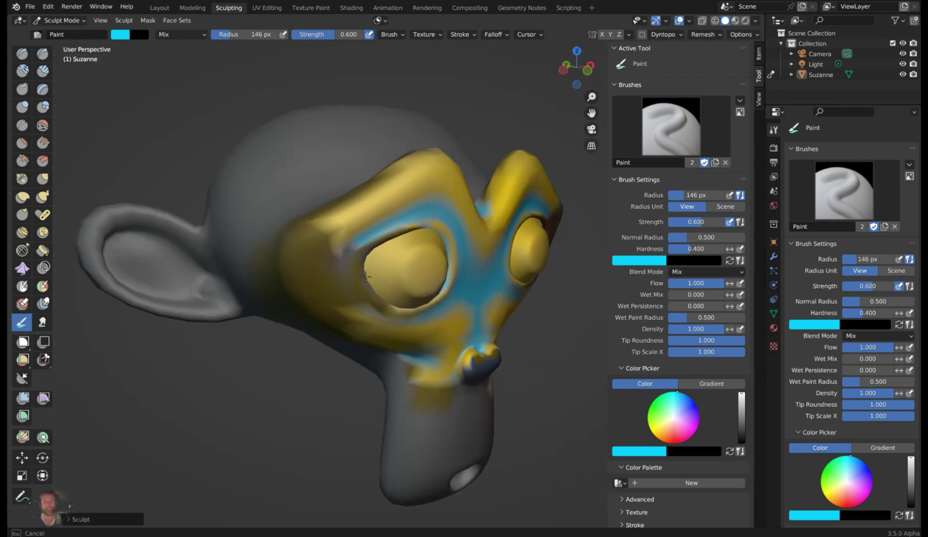
pyautogui.moveTo(452, 339); pyautogui.dragTo(368, 268, button='middle')
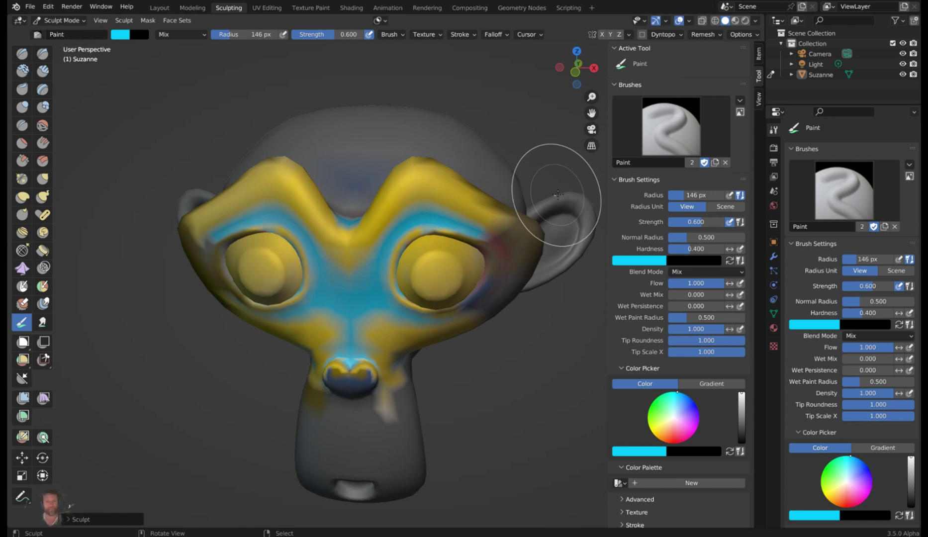
pyautogui.moveTo(298, 274); pyautogui.dragTo(348, 289, button='middle')
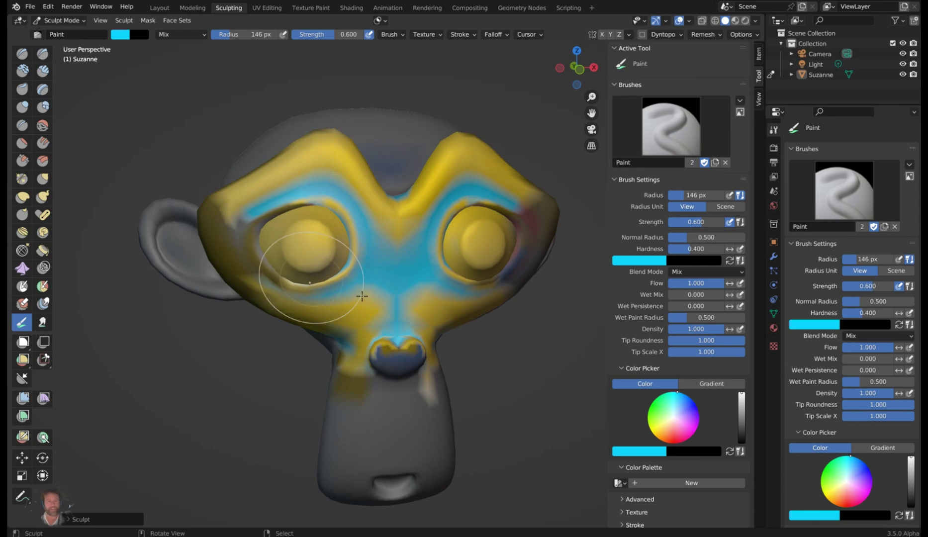
pyautogui.moveTo(403, 270)
pyautogui.mouseDown(button='middle')
pyautogui.moveTo(443, 261)
pyautogui.moveTo(455, 272)
pyautogui.mouseUp(button='middle')
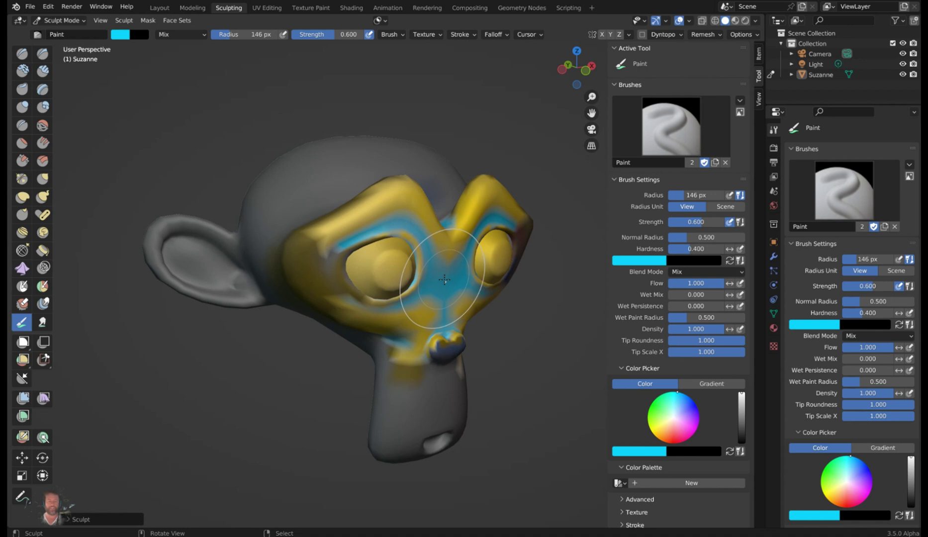
pyautogui.moveTo(508, 269); pyautogui.dragTo(331, 214, button='middle')
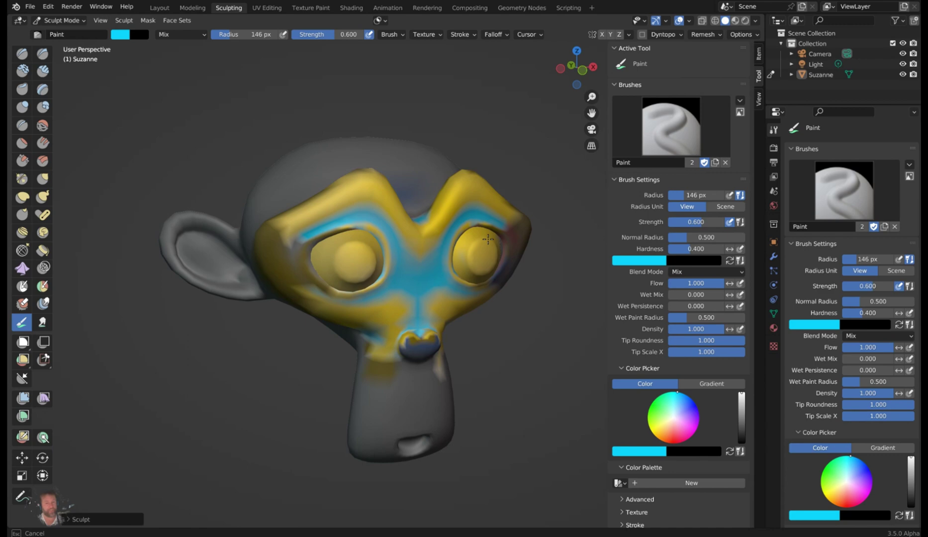
pyautogui.moveTo(478, 246); pyautogui.dragTo(443, 244, button='middle')
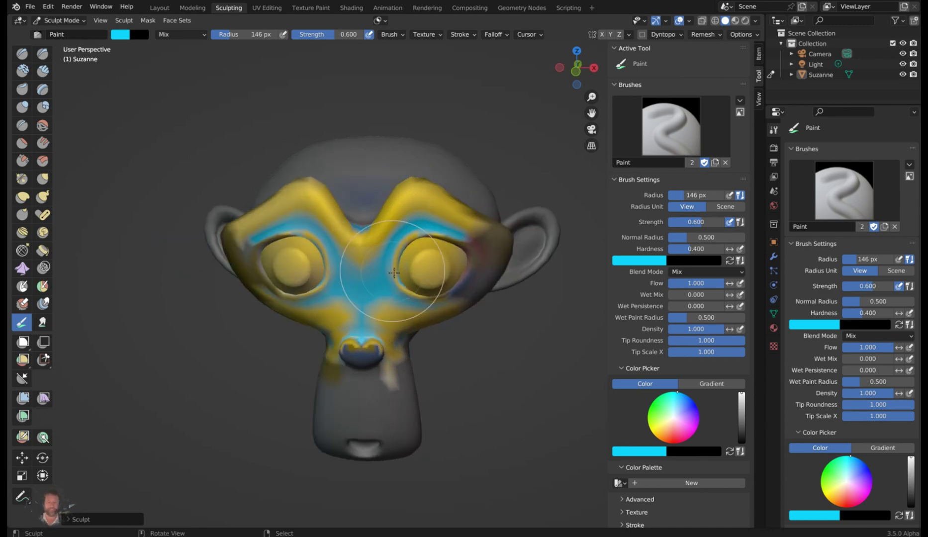
pyautogui.moveTo(397, 276); pyautogui.dragTo(346, 311, button='middle')
pyautogui.scroll(6, 282, 259)
pyautogui.scroll(-3, 301, 285)
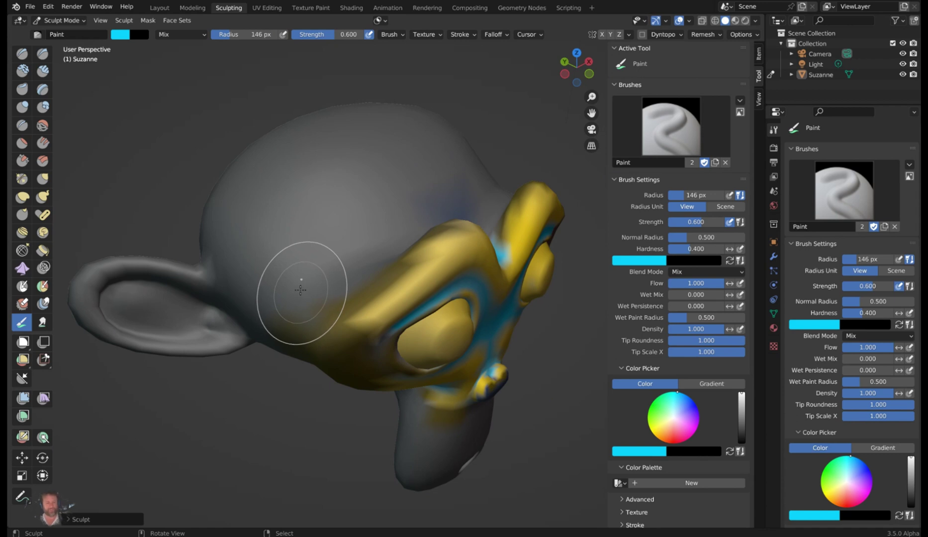
# Review the automasking choices and try expanding a mask from the ear in the right side view, toggling its inversion.
pyautogui.hotkey('alt', 'a')
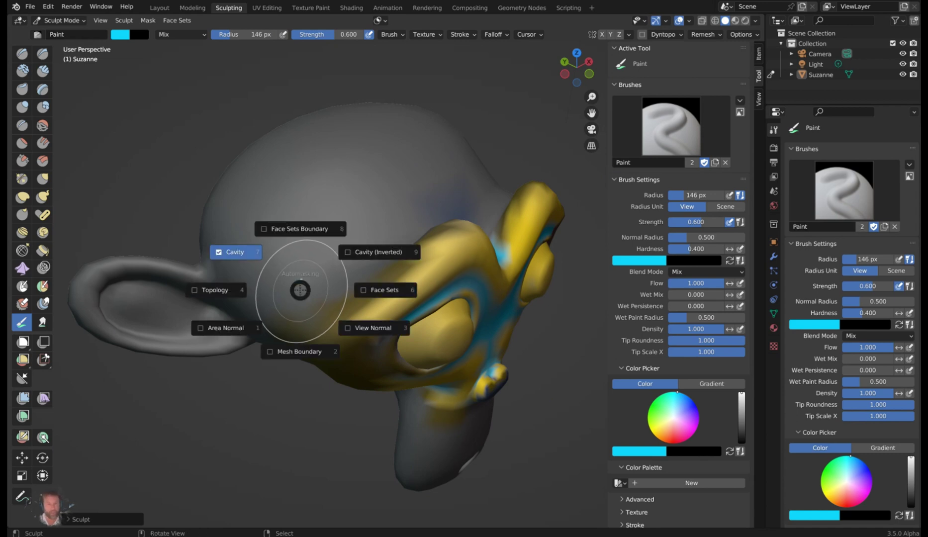
pyautogui.click(352, 314)
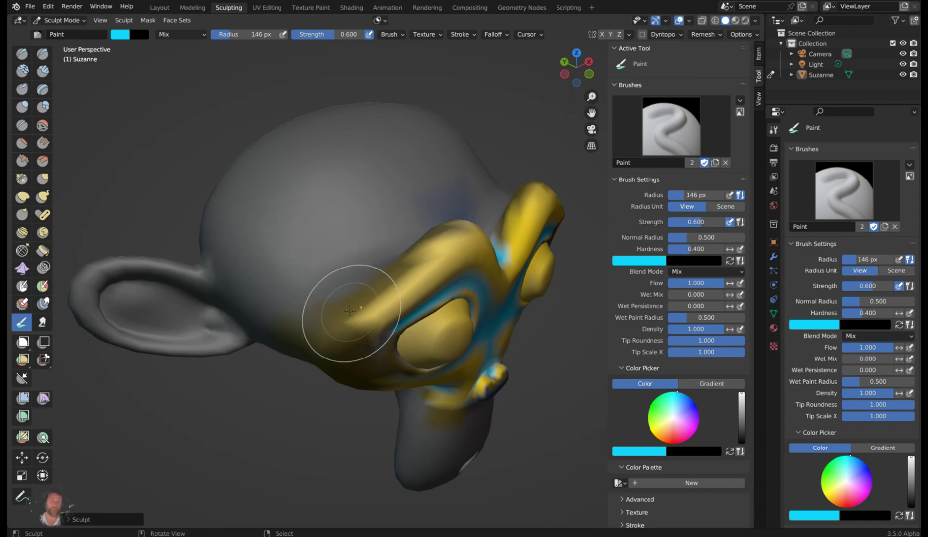
pyautogui.press('KP_3')
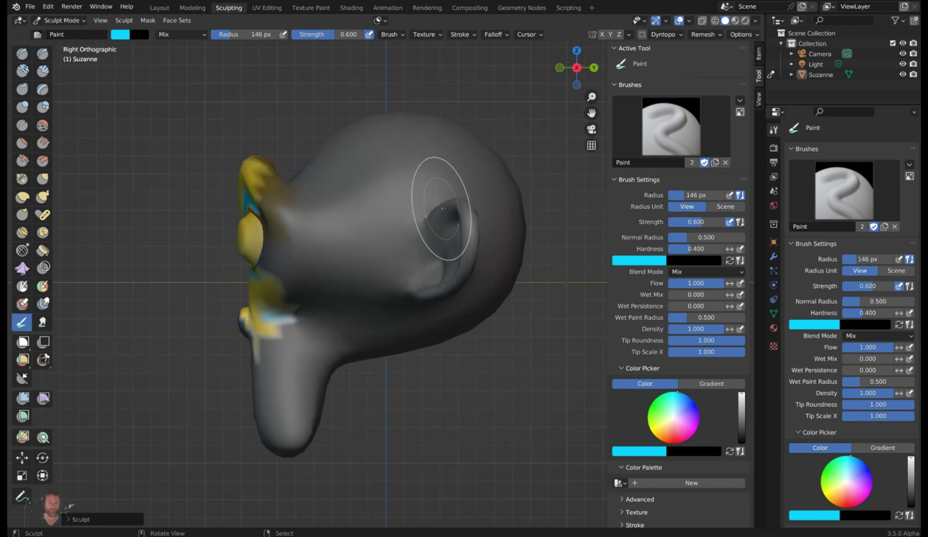
pyautogui.hotkey('ctrl', 'z')
pyautogui.hotkey('shift', 'a')
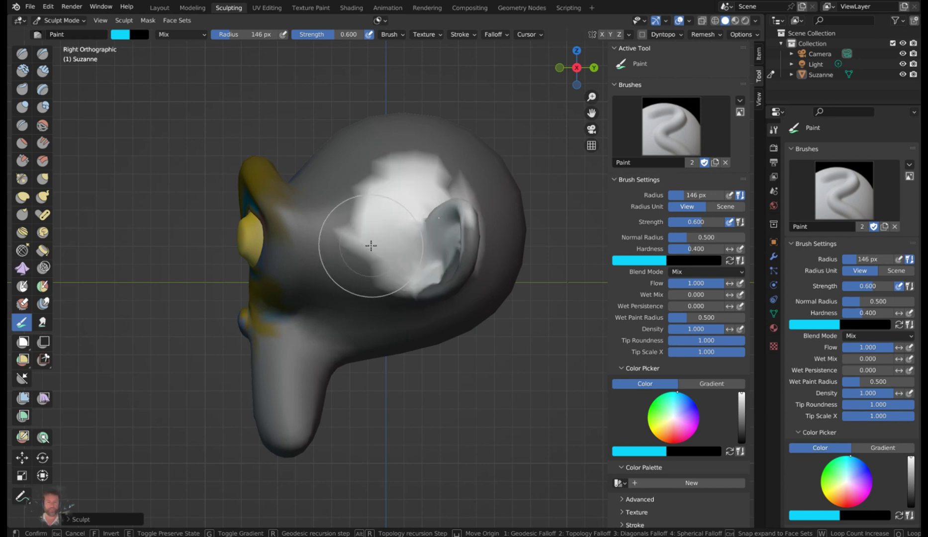
pyautogui.press('f')
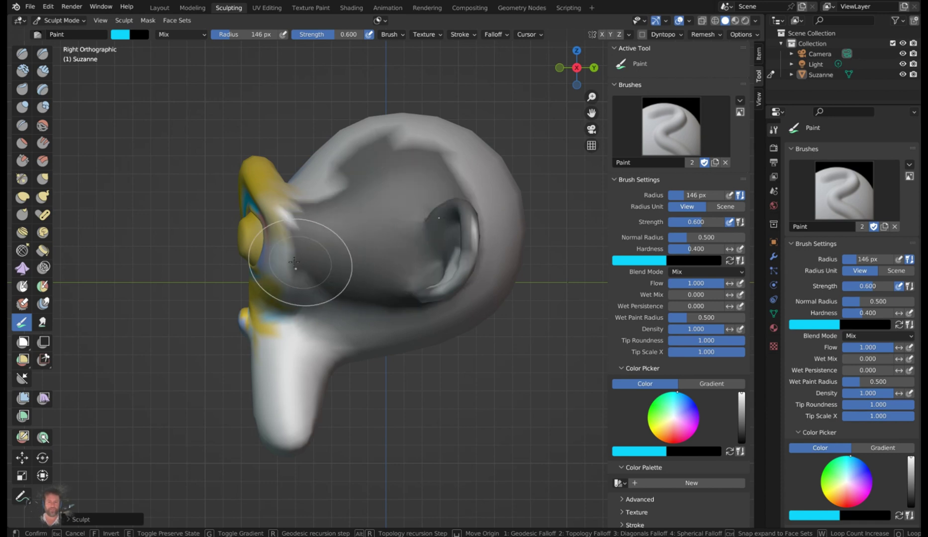
pyautogui.press('f')
pyautogui.press('f')
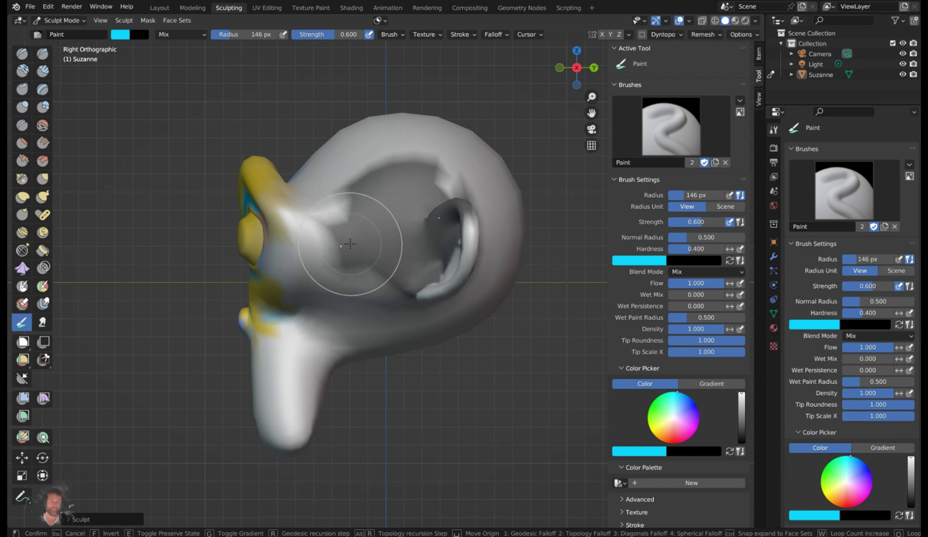
pyautogui.click(352, 242)
# Reduce the brush radius to 48 px and expand a new mask from the ear, leaving a small patch in front of it paintable.
pyautogui.press('[')
pyautogui.press('[')
pyautogui.press('[')
pyautogui.press('[')
pyautogui.press('[')
pyautogui.press('[')
pyautogui.press('[')
pyautogui.press('[')
pyautogui.press('[')
pyautogui.press('[')
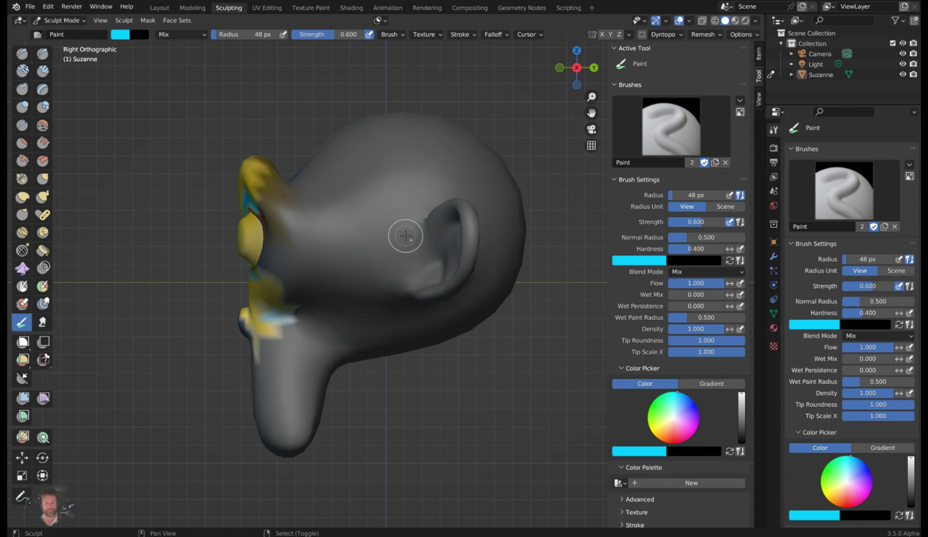
pyautogui.hotkey('shift', 'a')
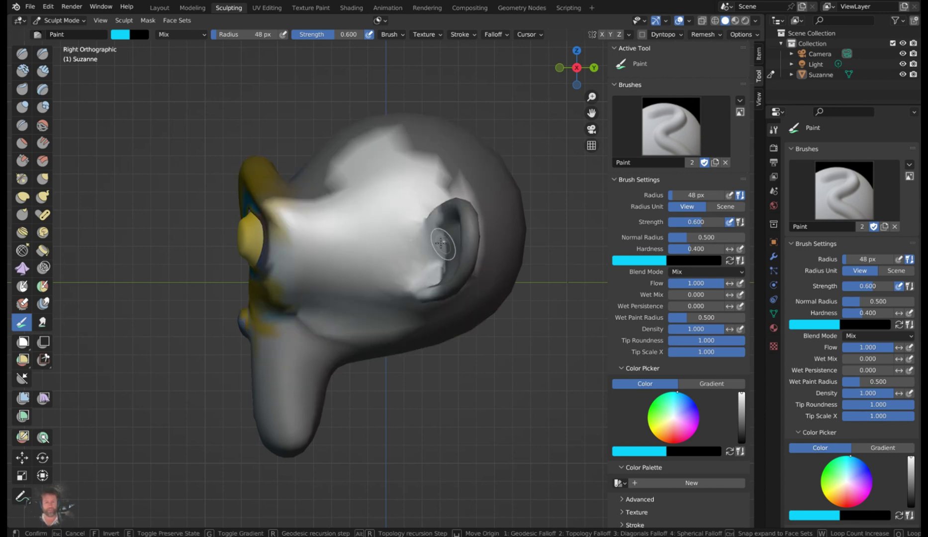
pyautogui.click(398, 244)
pyautogui.moveTo(408, 219); pyautogui.dragTo(464, 228, button='middle')
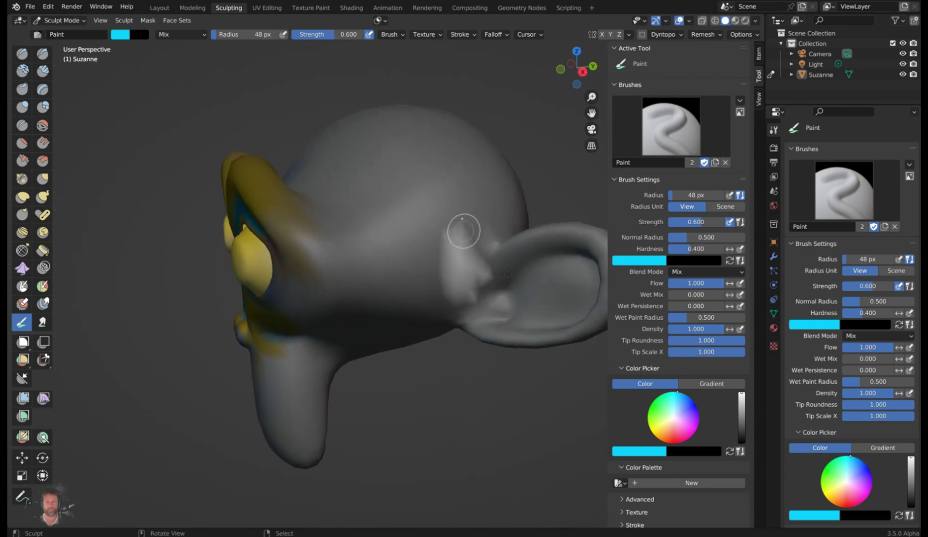
# Set the Paint brush colour to pinkish red and its radius to 118 px, and paint over the unmasked patch in front of the ear.
pyautogui.moveTo(678, 407); pyautogui.dragTo(677, 437)
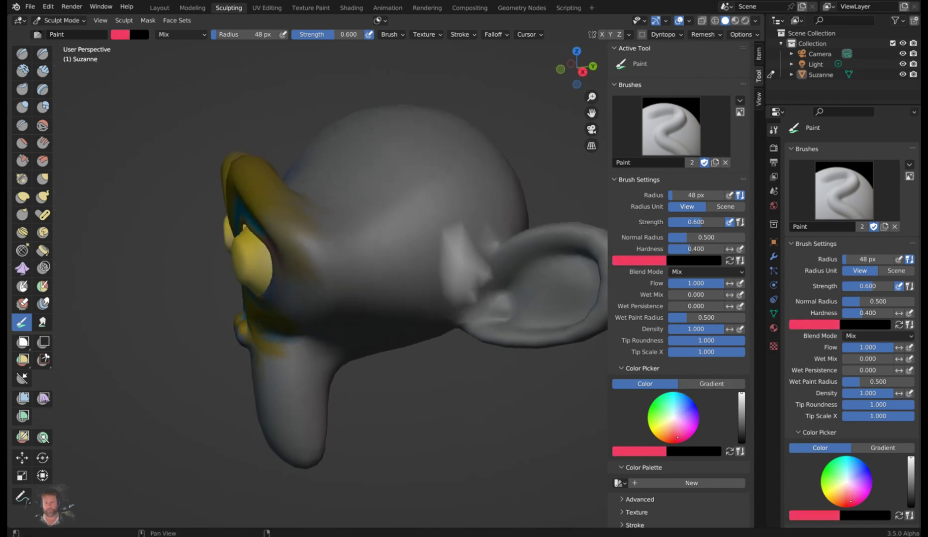
pyautogui.press('f')
pyautogui.click(427, 332)
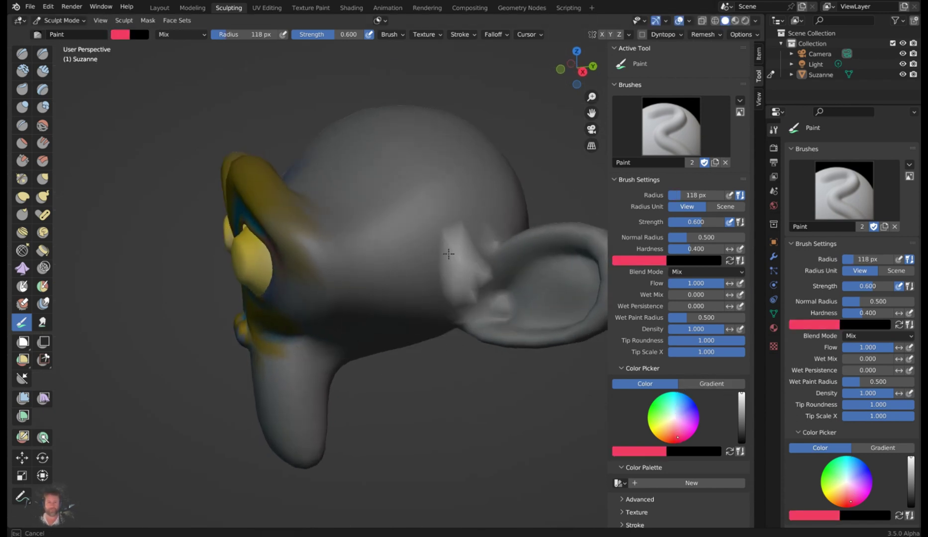
pyautogui.moveTo(448, 252); pyautogui.dragTo(454, 244)
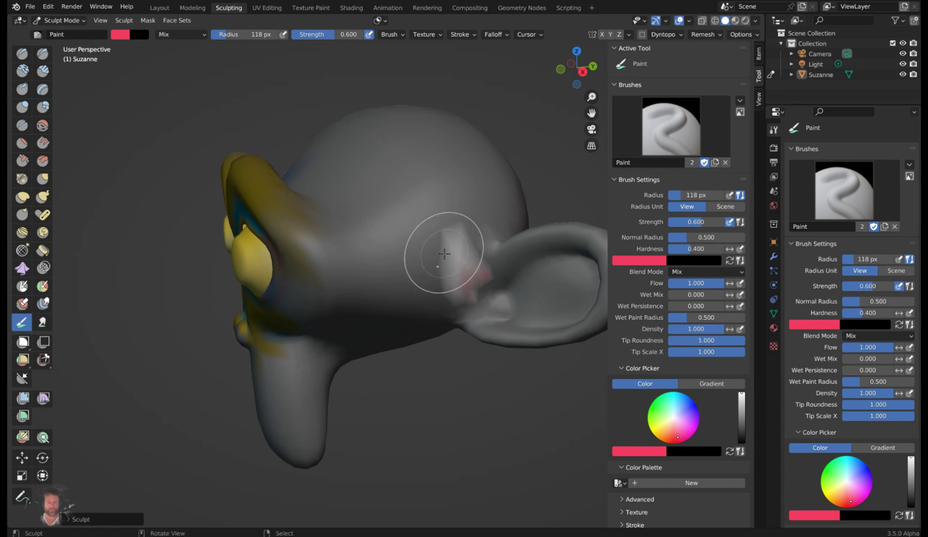
# Deepen the red on the unmasked patch beside the ear and raise the brush strength to 1.000.
pyautogui.hotkey('shift', 'f')
pyautogui.click(480, 261)
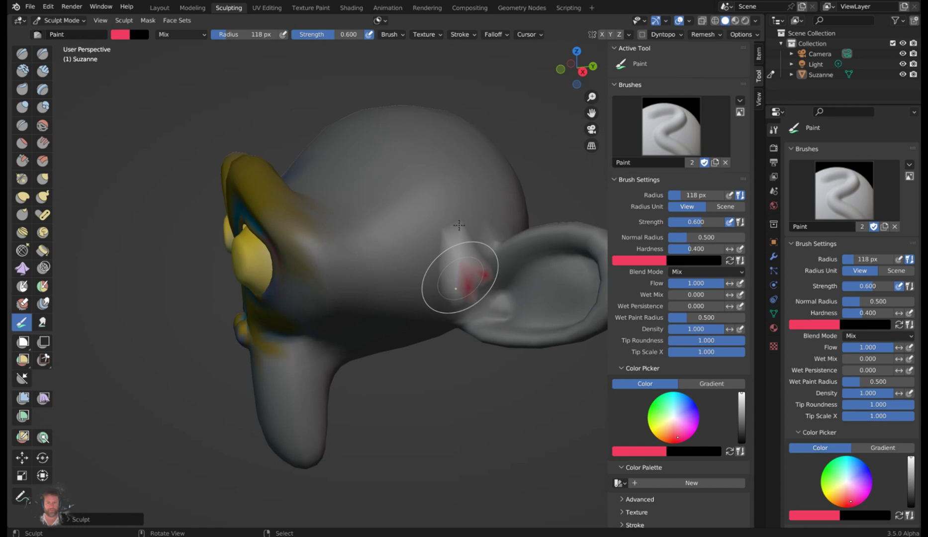
pyautogui.moveTo(456, 276)
pyautogui.mouseDown(button='middle')
pyautogui.moveTo(484, 244)
pyautogui.moveTo(460, 213)
pyautogui.mouseUp(button='middle')
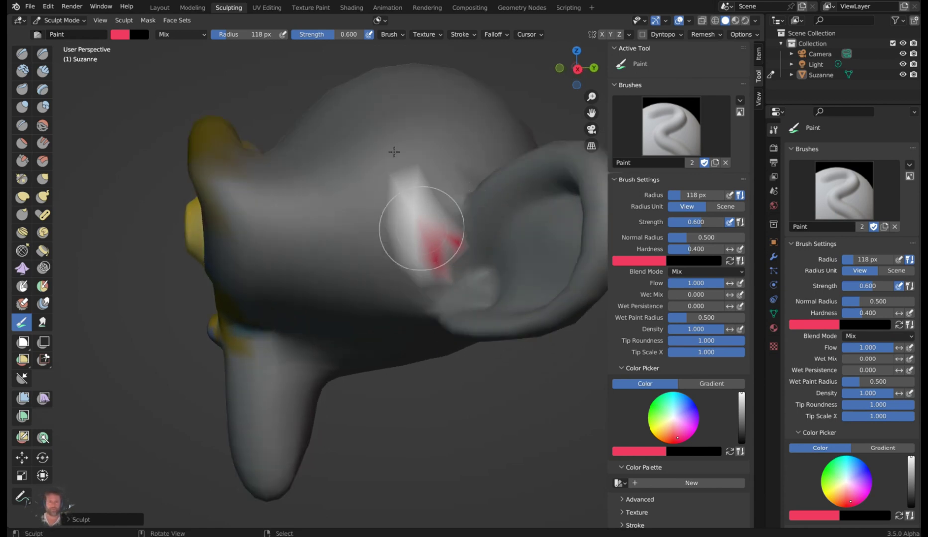
pyautogui.moveTo(359, 34); pyautogui.dragTo(393, 34)
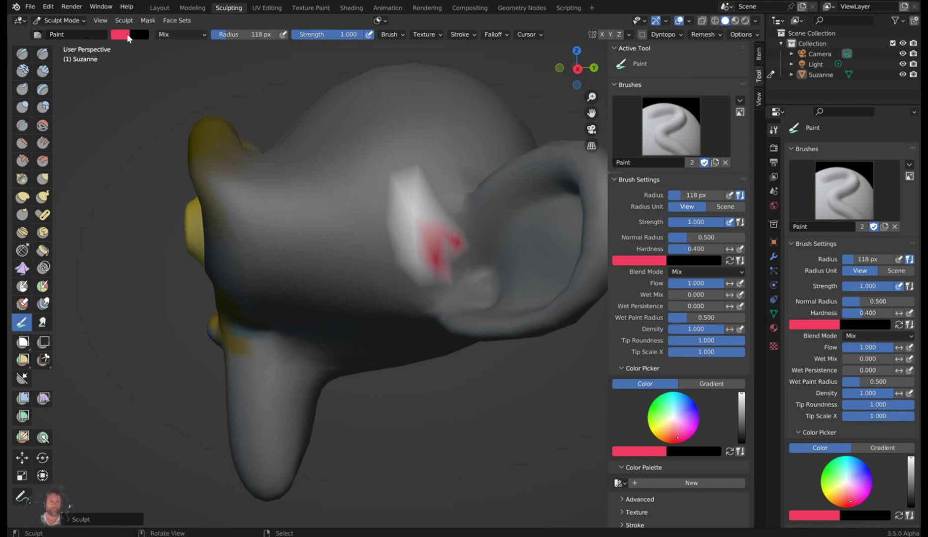
# Examine the masked head from the front and the Paint brush's advanced automasking options, including View Normal and Area Normal.
pyautogui.moveTo(352, 187); pyautogui.dragTo(572, 209, button='middle')
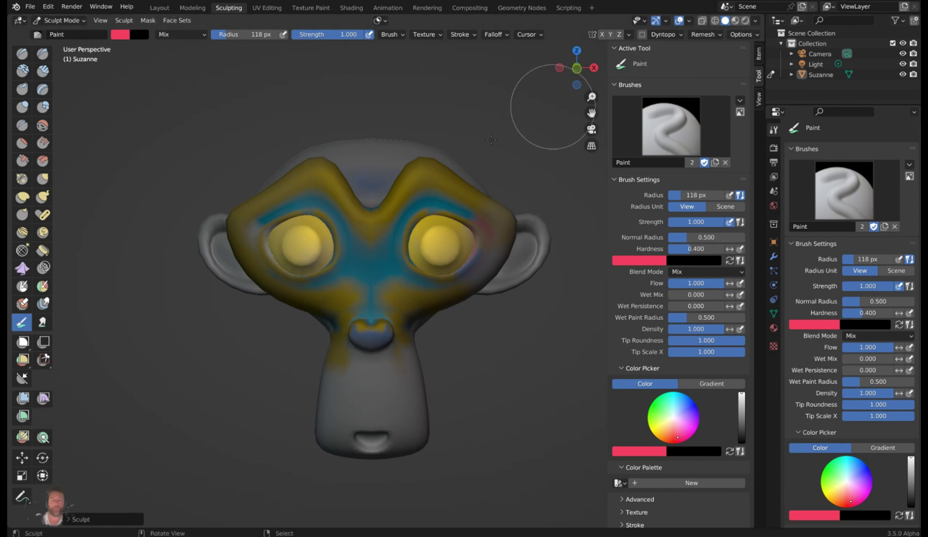
pyautogui.moveTo(460, 128); pyautogui.dragTo(470, 147, button='middle')
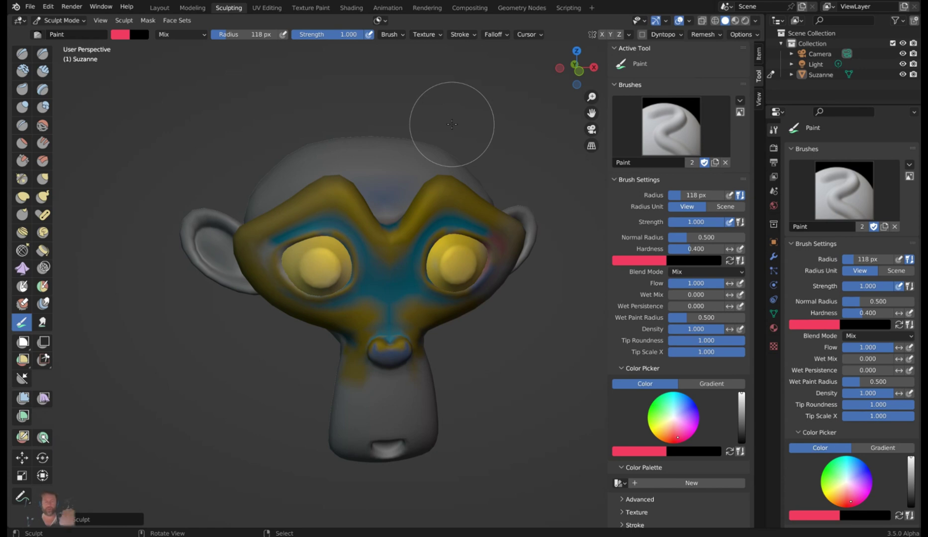
pyautogui.click(400, 35)
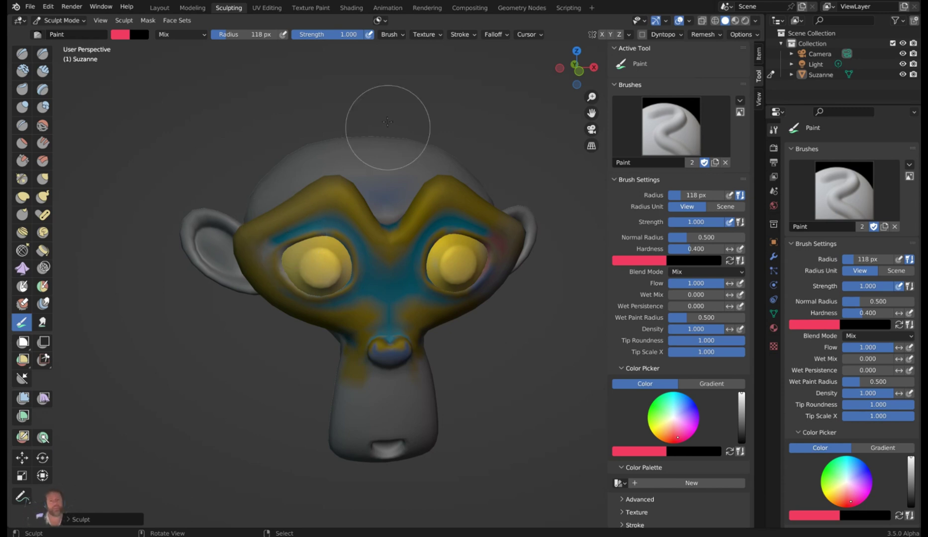
pyautogui.click(400, 36)
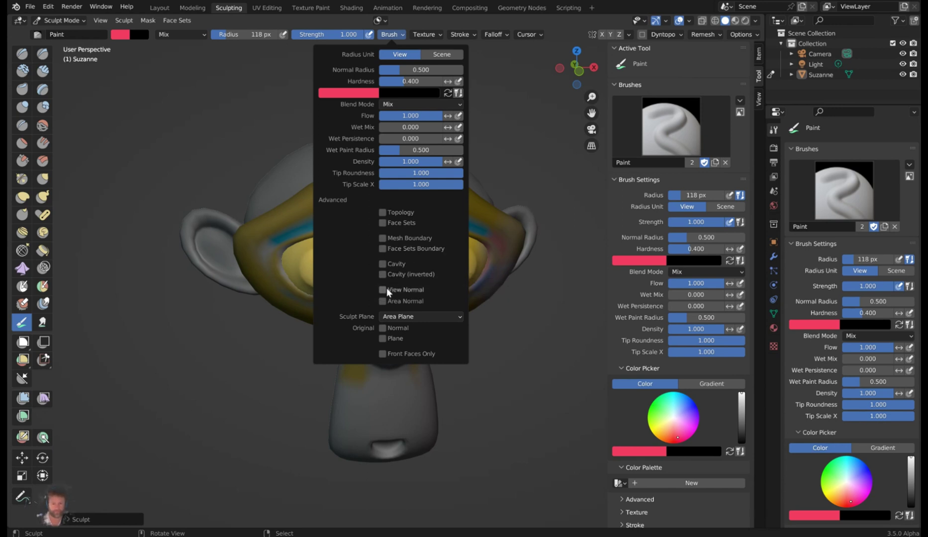
pyautogui.click(384, 300)
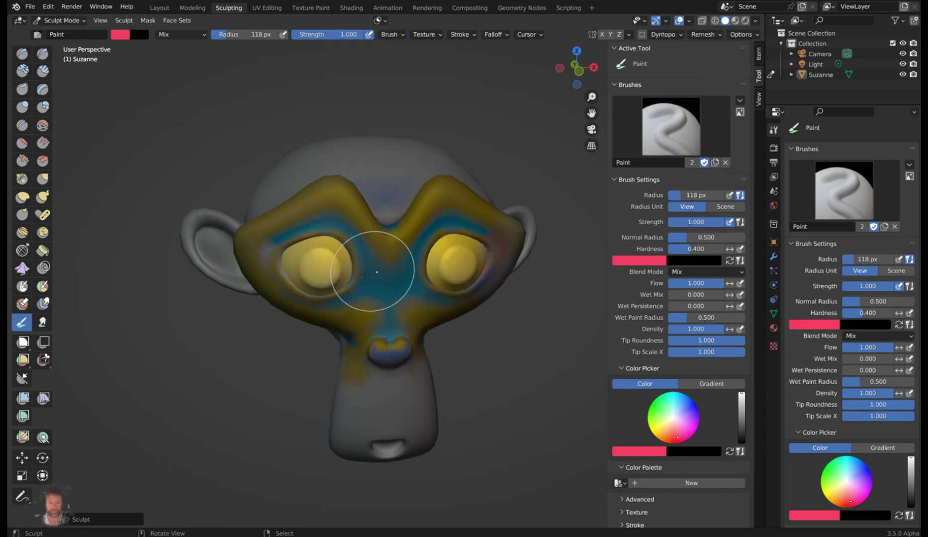
# Run a mask Expand from the forehead that leaves the entire monkey head unmasked and paintable.
pyautogui.moveTo(354, 264); pyautogui.dragTo(368, 290, button='middle')
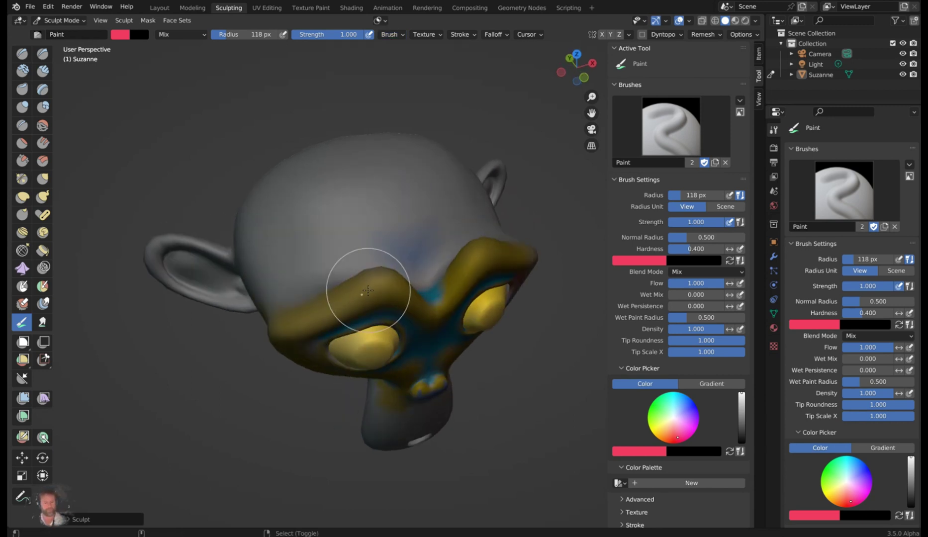
pyautogui.hotkey('shift', 'a')
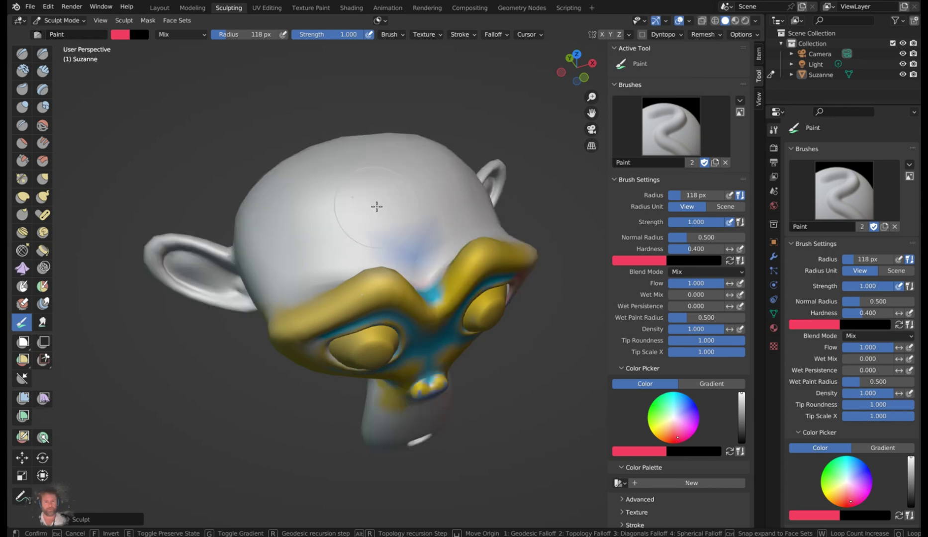
pyautogui.click(375, 205)
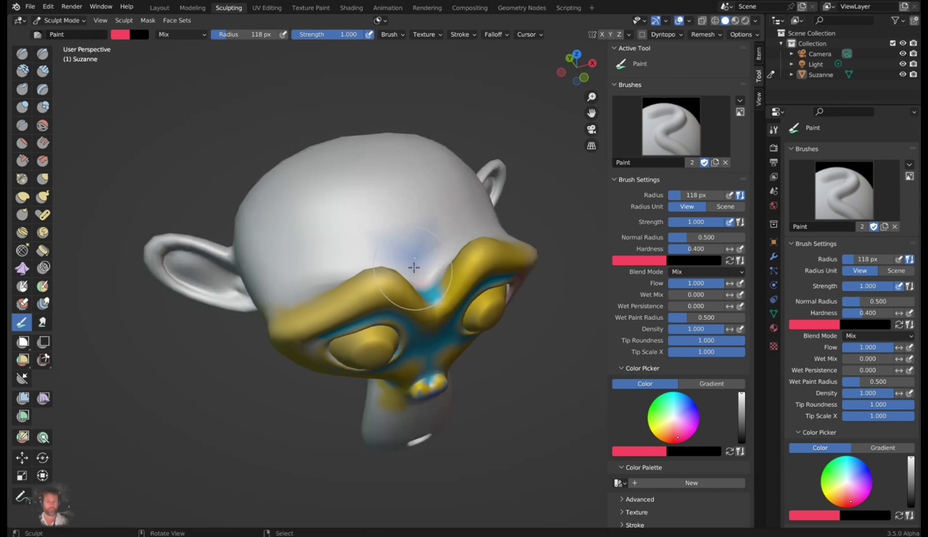
# Set the Paint brush radius to 460 px and its colour to cyan, and paint the crease between the forehead and brows.
pyautogui.press('f')
pyautogui.click(615, 363)
pyautogui.click(674, 396)
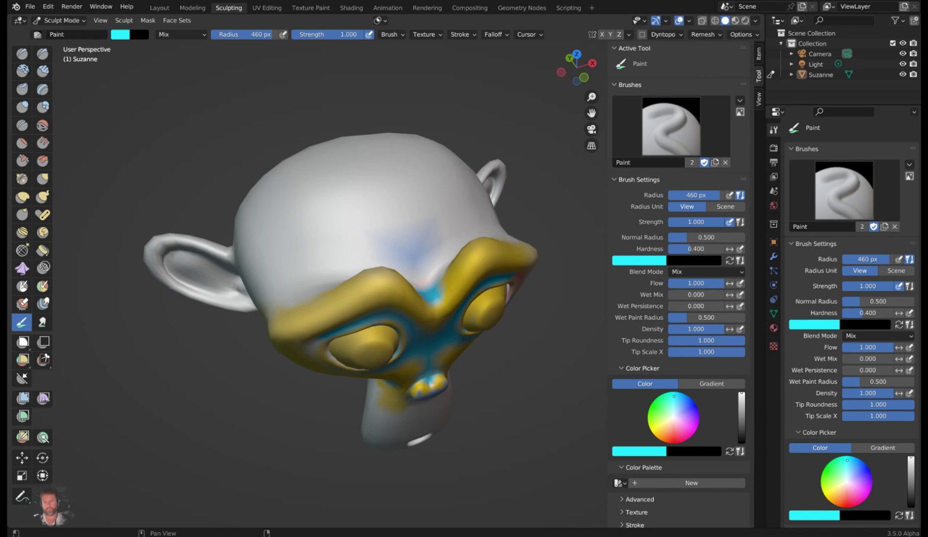
pyautogui.moveTo(348, 217); pyautogui.dragTo(354, 209)
pyautogui.moveTo(377, 303); pyautogui.dragTo(246, 224, button='middle')
pyautogui.moveTo(475, 388); pyautogui.dragTo(390, 317, button='middle')
pyautogui.moveTo(580, 311); pyautogui.dragTo(460, 222, button='middle')
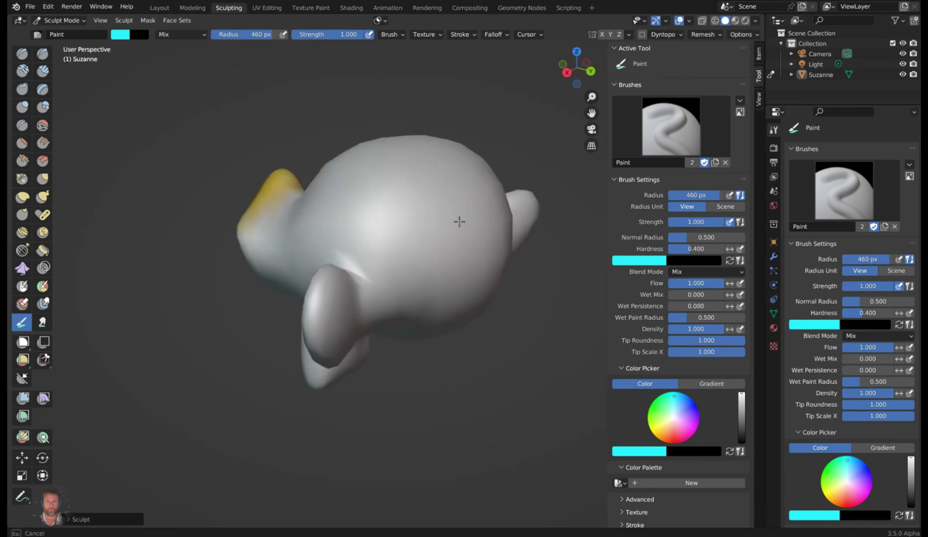
pyautogui.moveTo(408, 272); pyautogui.dragTo(403, 198, button='middle')
pyautogui.moveTo(393, 404); pyautogui.dragTo(313, 243, button='middle')
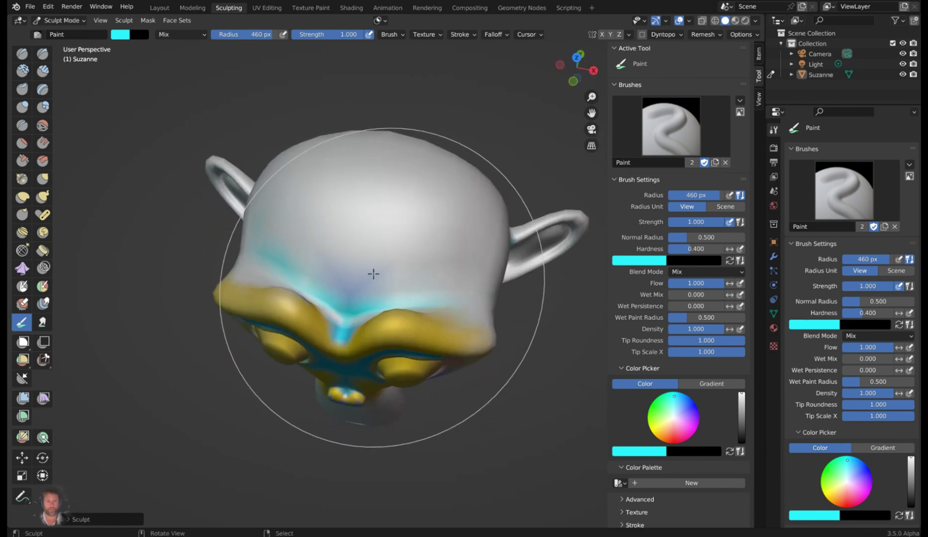
# Paint cyan over the face and snout, filling the recesses around the eyes, nose and mouth.
pyautogui.moveTo(373, 271); pyautogui.dragTo(454, 188, button='middle')
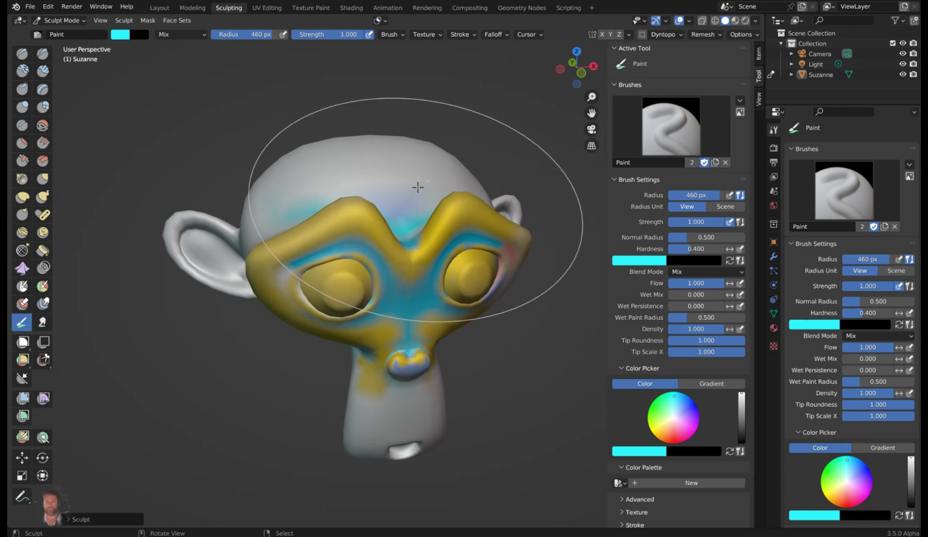
pyautogui.moveTo(397, 255); pyautogui.dragTo(417, 286, button='middle')
pyautogui.moveTo(417, 286); pyautogui.dragTo(411, 409)
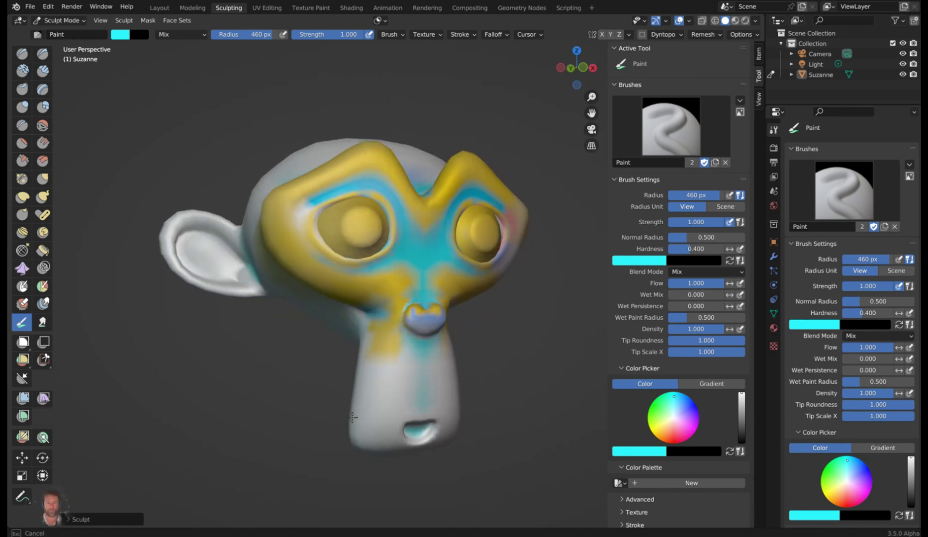
# Reduce the brush radius to 209 px, and expand a mask that leaves a patch around the nose, painting it bright green.
pyautogui.press('f')
pyautogui.click(367, 392)
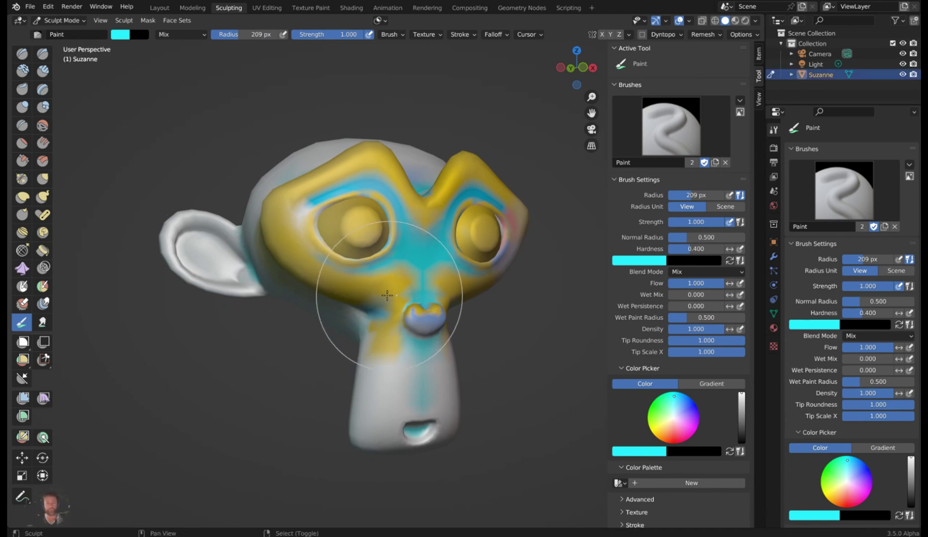
pyautogui.hotkey('shift', 'a')
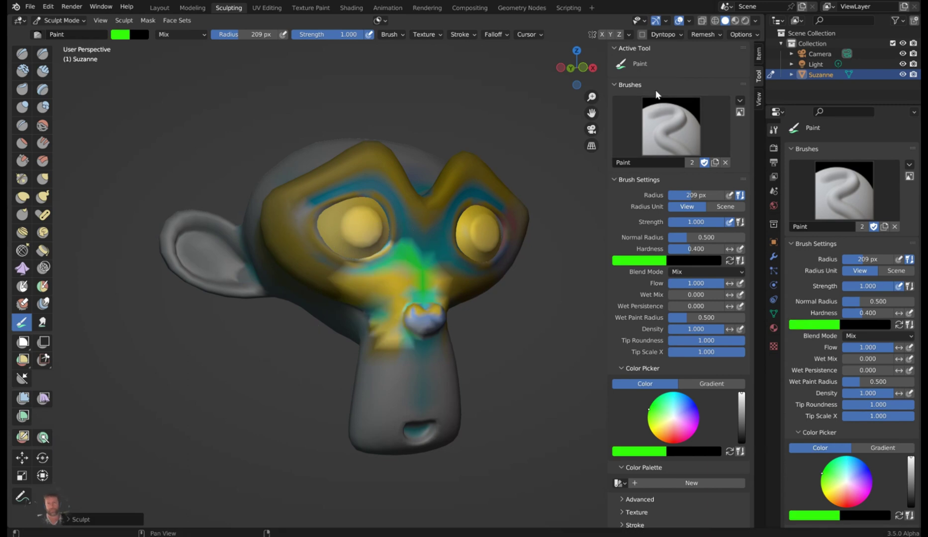
# Turn on View Normal automasking and turn off Cavity automasking for the Paint brush.
pyautogui.hotkey('alt', 'a')
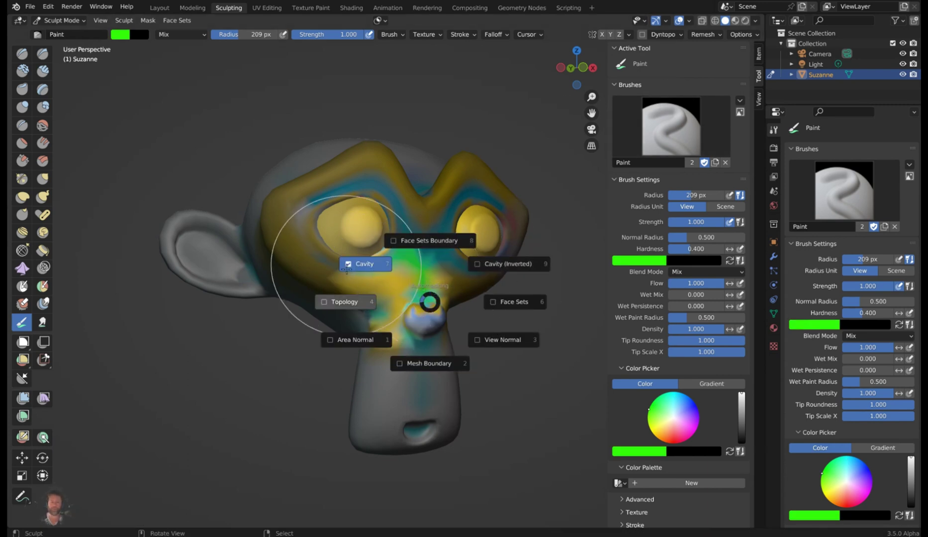
pyautogui.click(489, 352)
pyautogui.hotkey('alt', 'a')
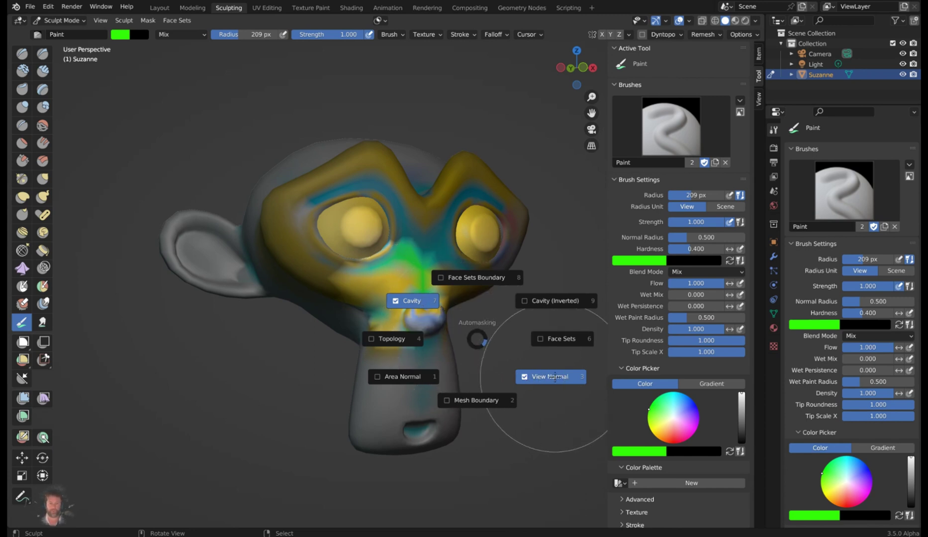
pyautogui.click(415, 300)
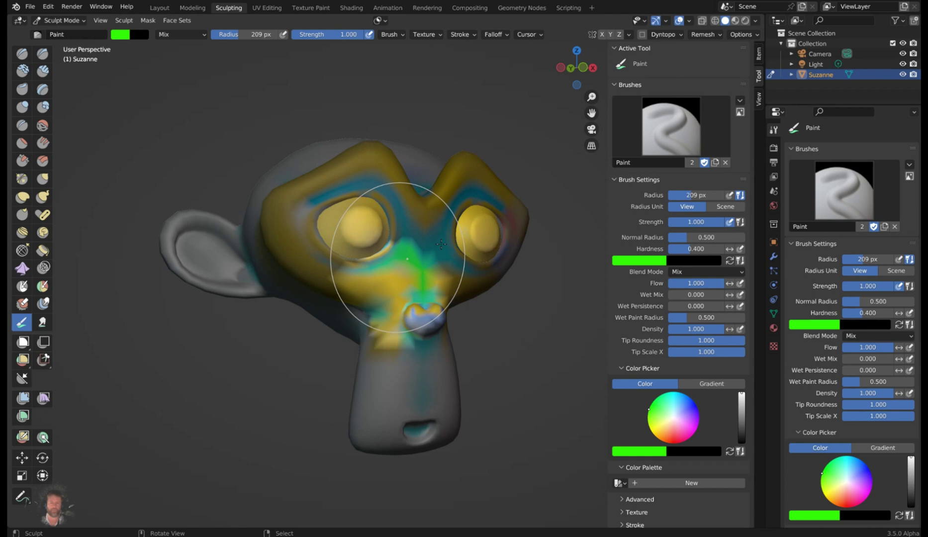
# In the brush's advanced options, switch automasking from Area Normal to Cavity (inverted) and create a mask from it.
pyautogui.click(401, 32)
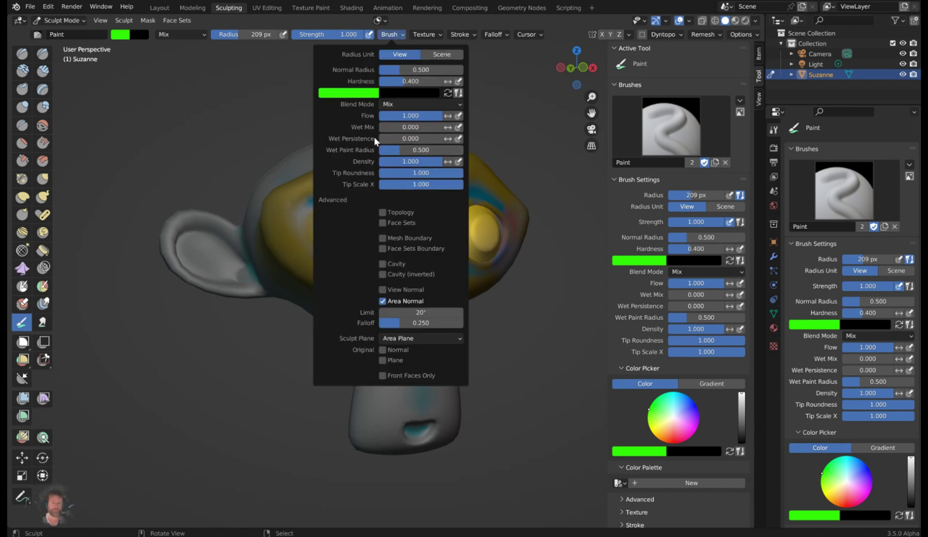
pyautogui.rightClick(383, 237)
pyautogui.click(385, 301)
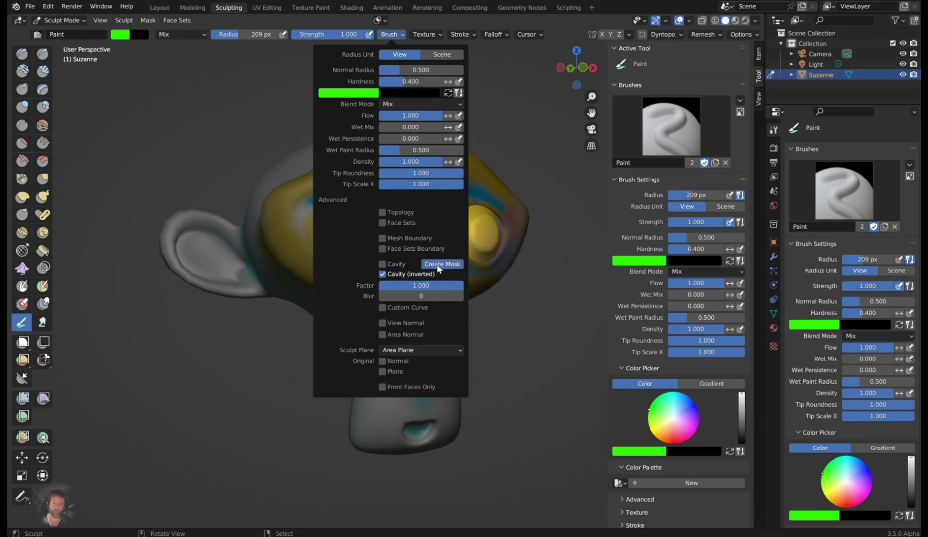
pyautogui.click(439, 265)
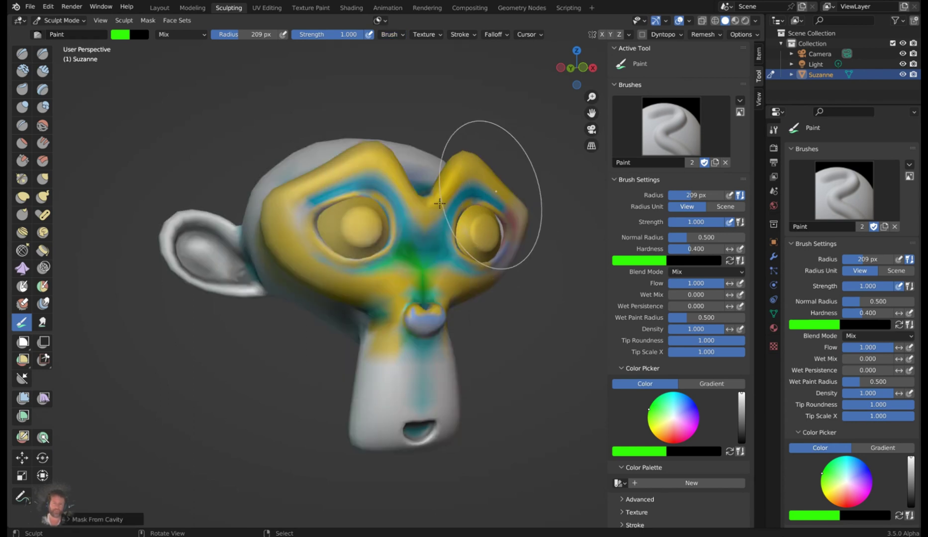
# Paint green down the middle of the face, and brush light blue over the brows, cheeks and nose.
pyautogui.moveTo(466, 176); pyautogui.dragTo(407, 349)
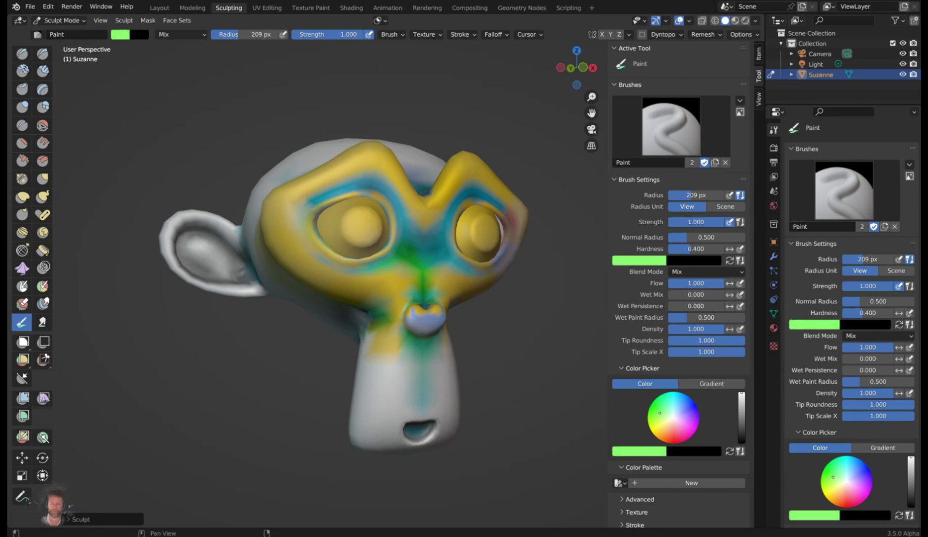
pyautogui.click(682, 403)
pyautogui.moveTo(478, 278)
pyautogui.mouseDown()
pyautogui.moveTo(408, 249)
pyautogui.moveTo(357, 209)
pyautogui.mouseUp()
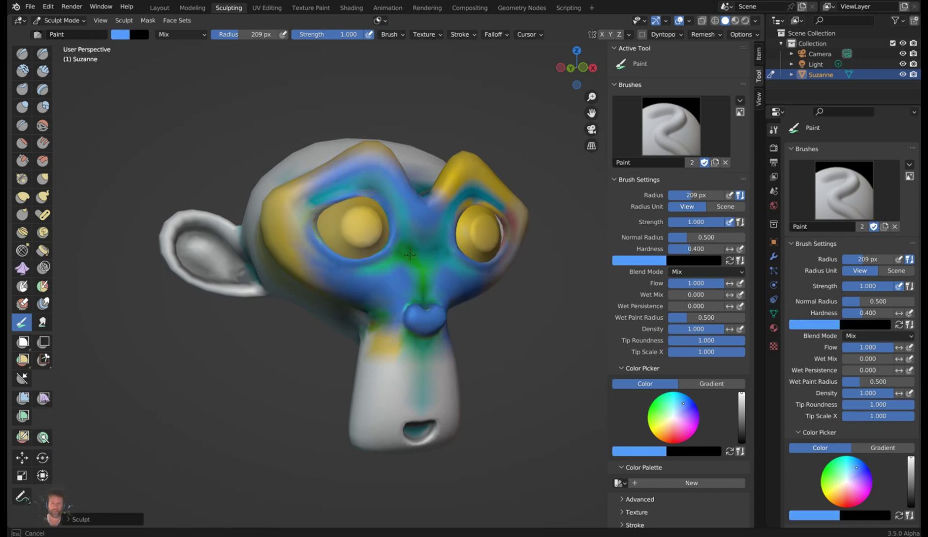
pyautogui.moveTo(409, 255); pyautogui.dragTo(512, 242, button='middle')
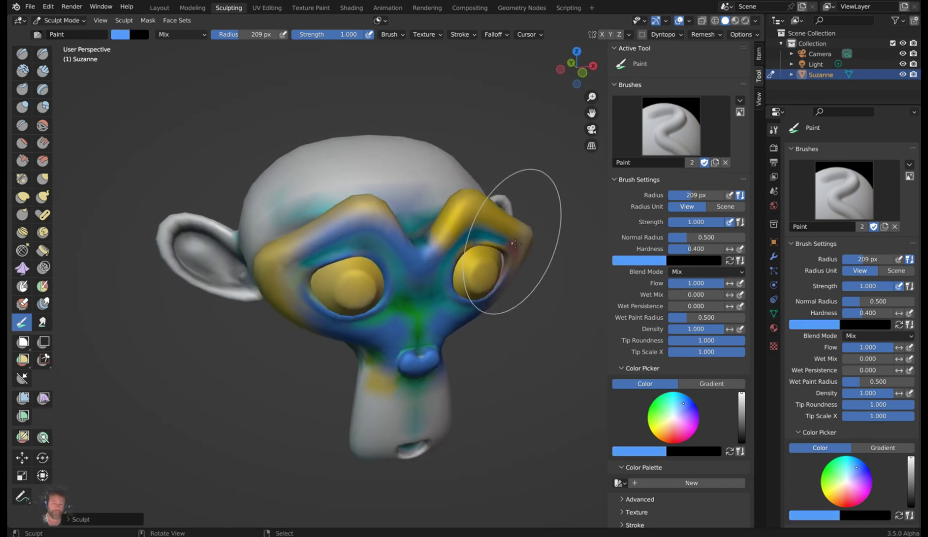
pyautogui.moveTo(514, 244)
pyautogui.mouseDown()
pyautogui.moveTo(331, 269)
pyautogui.moveTo(311, 290)
pyautogui.moveTo(373, 331)
pyautogui.mouseUp()
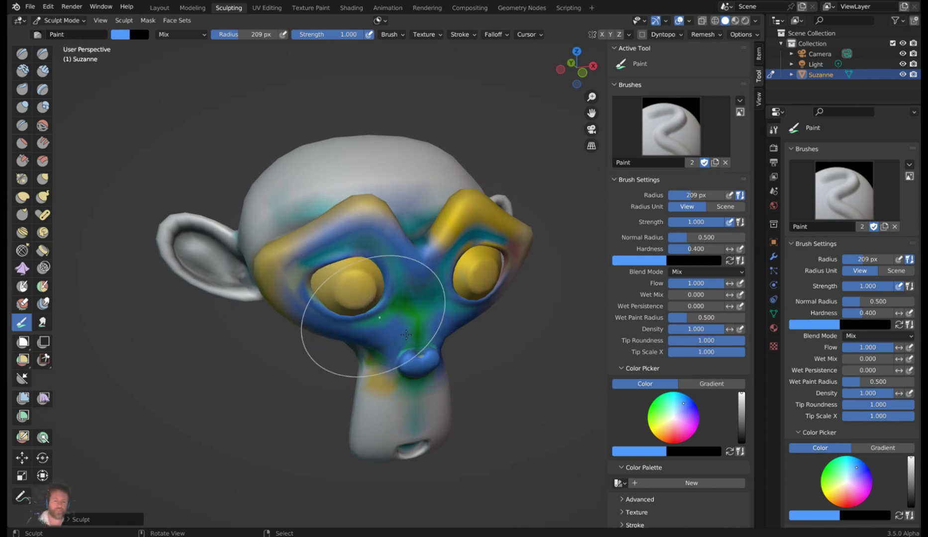
pyautogui.moveTo(374, 332)
pyautogui.mouseDown(button='middle')
pyautogui.moveTo(477, 301)
pyautogui.moveTo(415, 291)
pyautogui.moveTo(459, 306)
pyautogui.mouseUp(button='middle')
# Reduce the brush radius to 83 px and paint light blue along the remaining yellow brow ridge above the eye.
pyautogui.press('f')
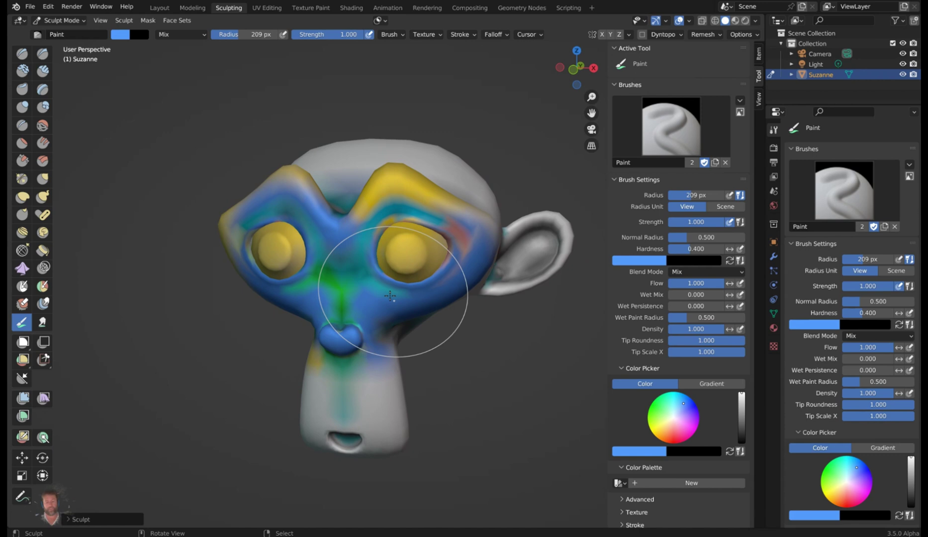
pyautogui.click(392, 291)
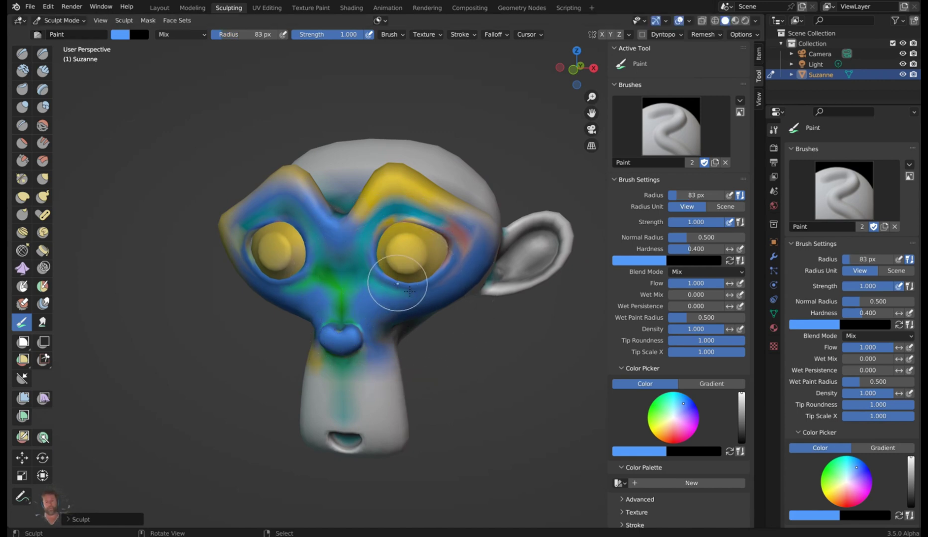
pyautogui.moveTo(400, 284); pyautogui.dragTo(406, 266, button='middle')
pyautogui.moveTo(354, 217); pyautogui.dragTo(363, 214, button='middle')
pyautogui.scroll(-5, 347, 248)
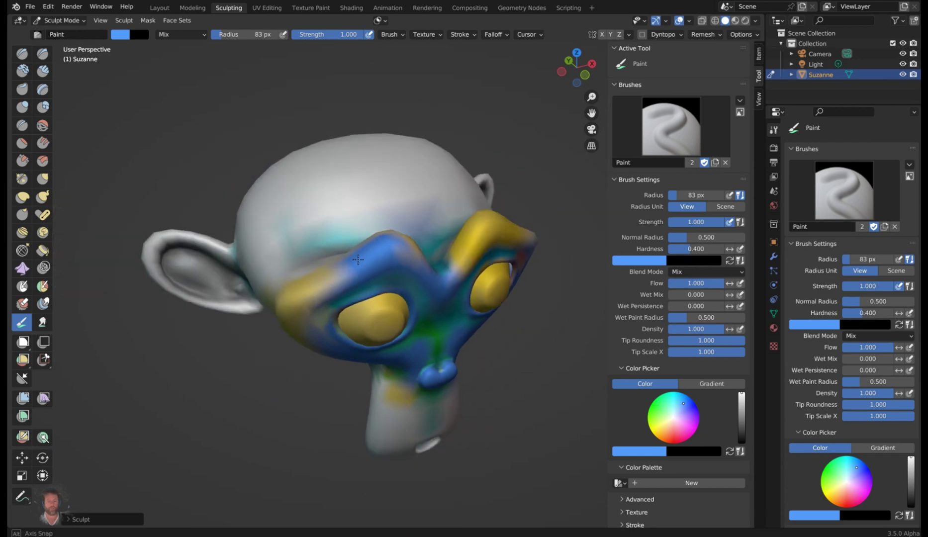
pyautogui.moveTo(348, 249)
pyautogui.mouseDown(button='middle')
pyautogui.moveTo(413, 269)
pyautogui.moveTo(425, 245)
pyautogui.mouseUp(button='middle')
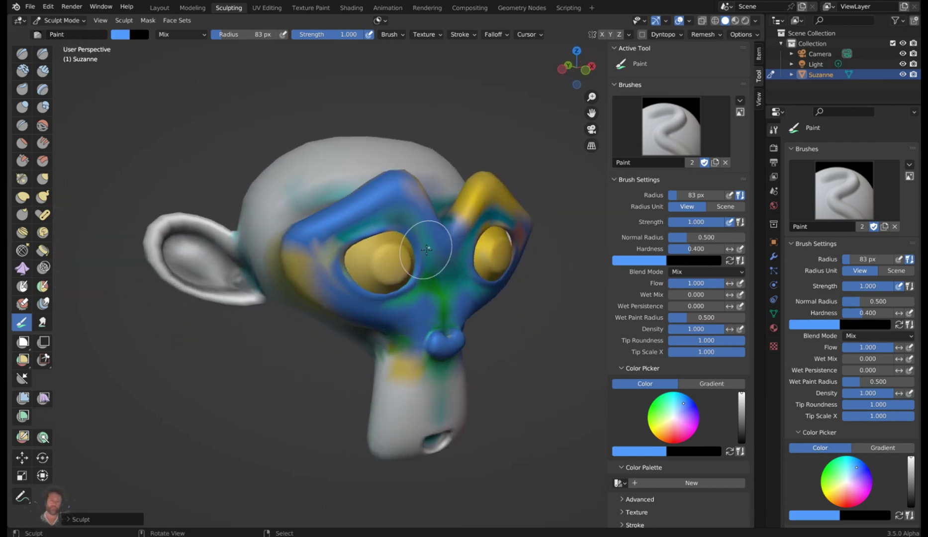
# Set the brush colour to magenta pink and paint over one brow, its eye rim and the opposite eyeball.
pyautogui.moveTo(684, 415)
pyautogui.mouseDown()
pyautogui.moveTo(664, 407)
pyautogui.moveTo(684, 440)
pyautogui.mouseUp()
pyautogui.moveTo(368, 239)
pyautogui.mouseDown()
pyautogui.moveTo(370, 193)
pyautogui.moveTo(343, 213)
pyautogui.moveTo(387, 233)
pyautogui.moveTo(391, 258)
pyautogui.moveTo(390, 228)
pyautogui.moveTo(348, 235)
pyautogui.moveTo(447, 224)
pyautogui.mouseUp()
pyautogui.moveTo(448, 224); pyautogui.dragTo(384, 199, button='middle')
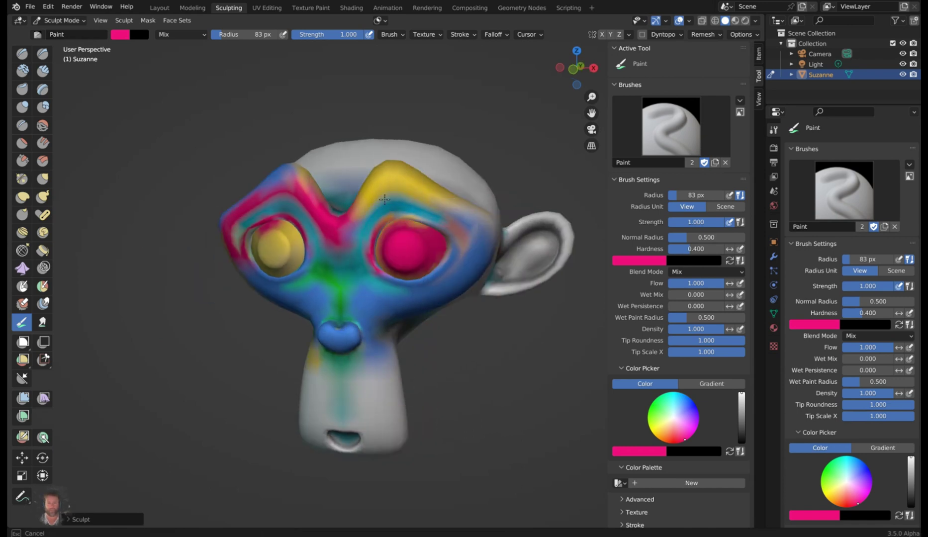